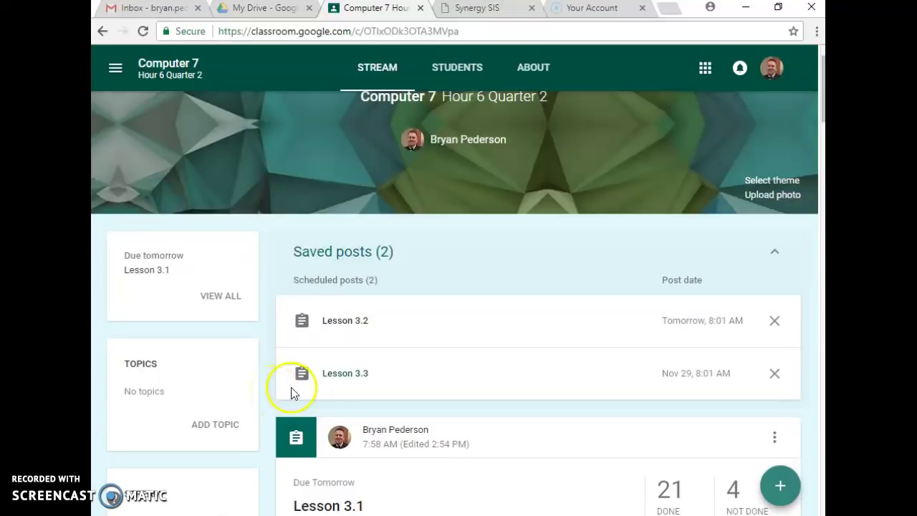
# Open the scheduled Lesson 3.3 post and scroll down to its PDF and Excel attachments.
pyautogui.click(343, 380)
pyautogui.scroll(-1, 403, 343)
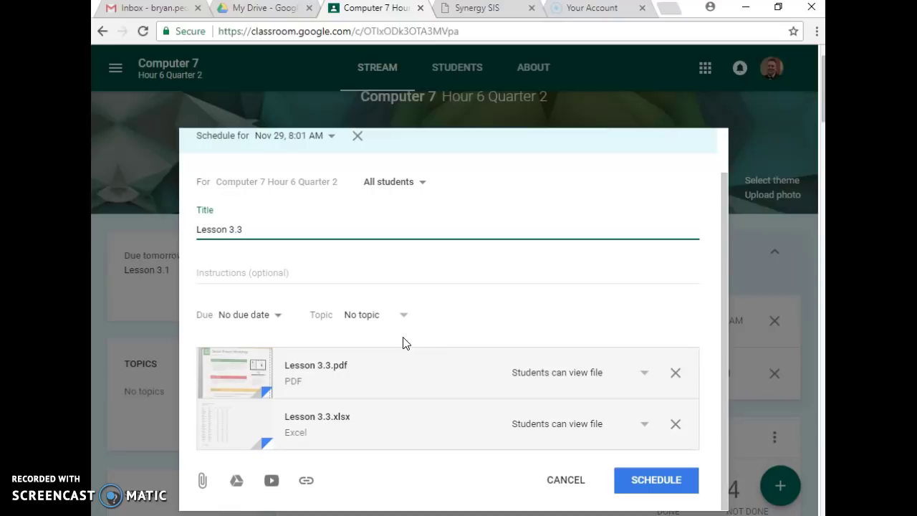
pyautogui.scroll(-1, 402, 343)
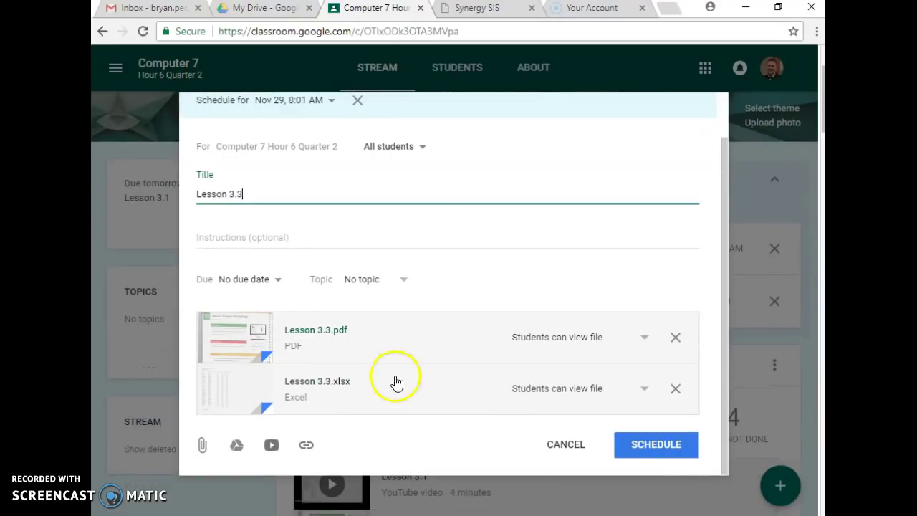
# Open the Lesson 3.3.xlsx attachment in its own window and list the apps it opens with.
pyautogui.click(320, 386)
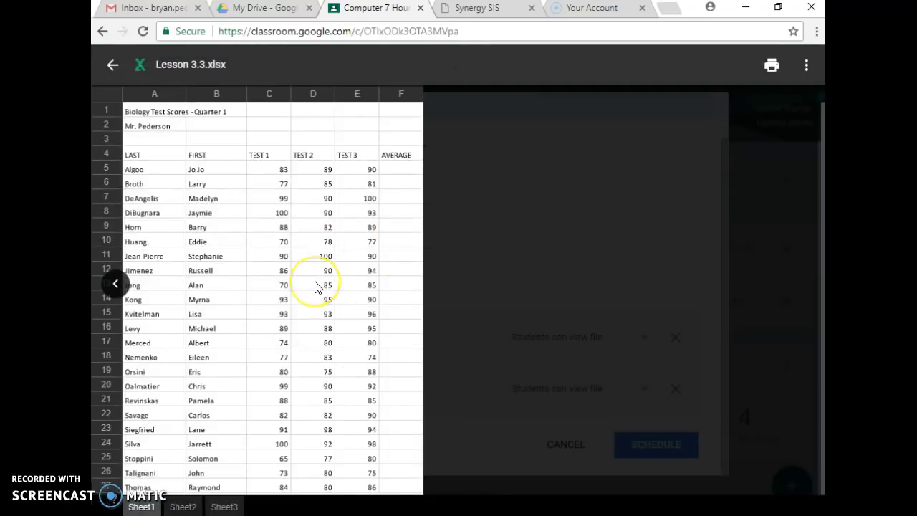
pyautogui.click(807, 66)
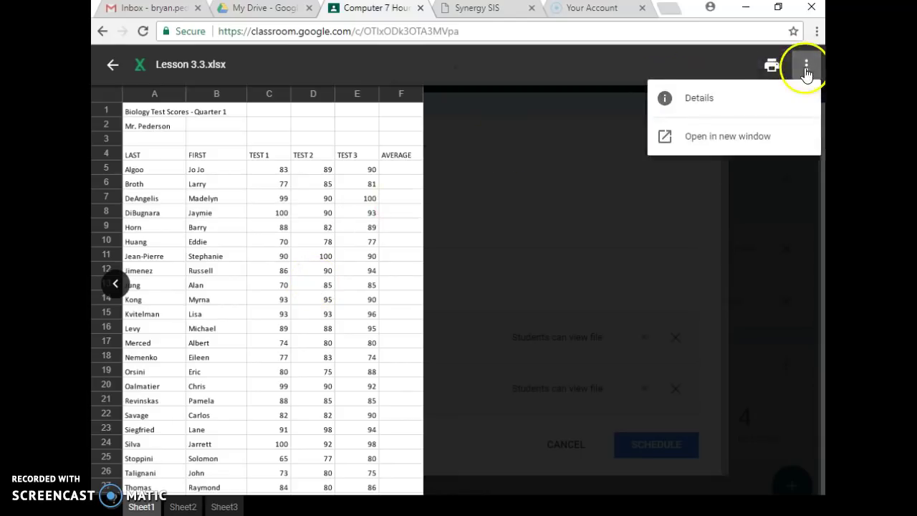
pyautogui.click(741, 142)
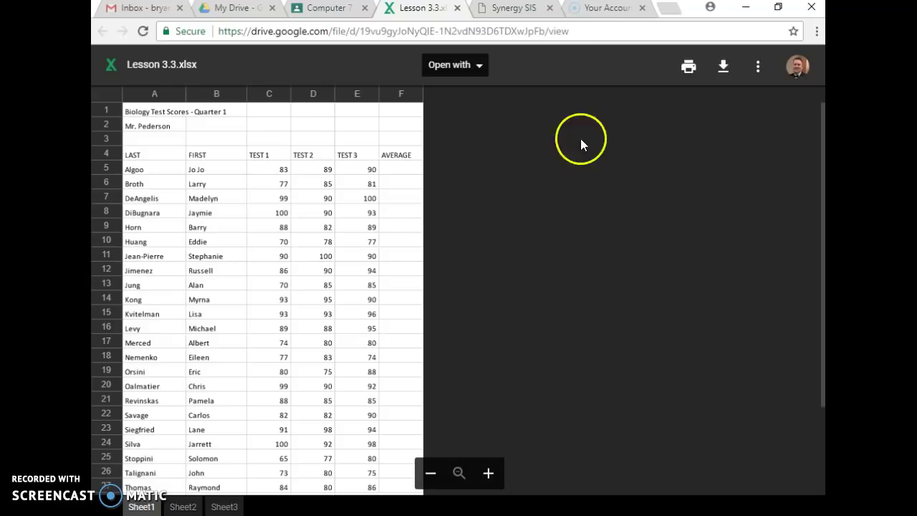
pyautogui.click(454, 69)
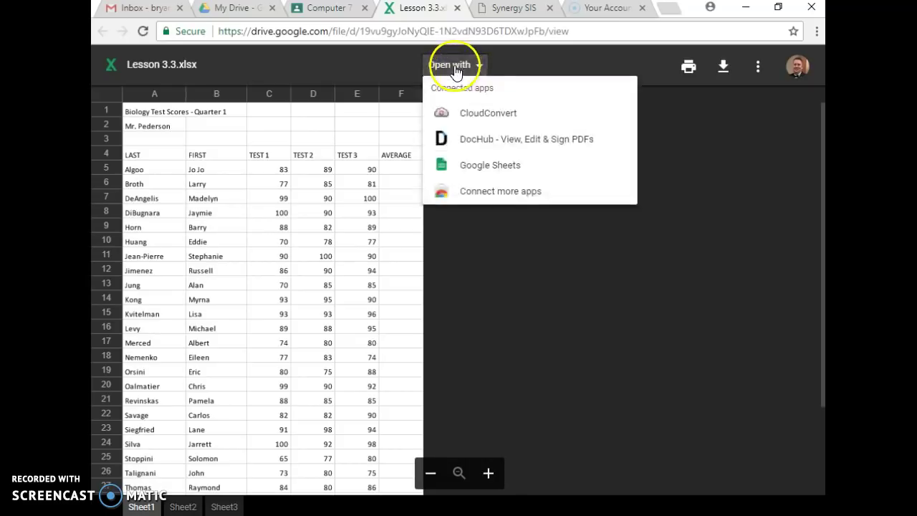
# Open the lesson file in Google Sheets and start making a copy of it.
pyautogui.click(504, 167)
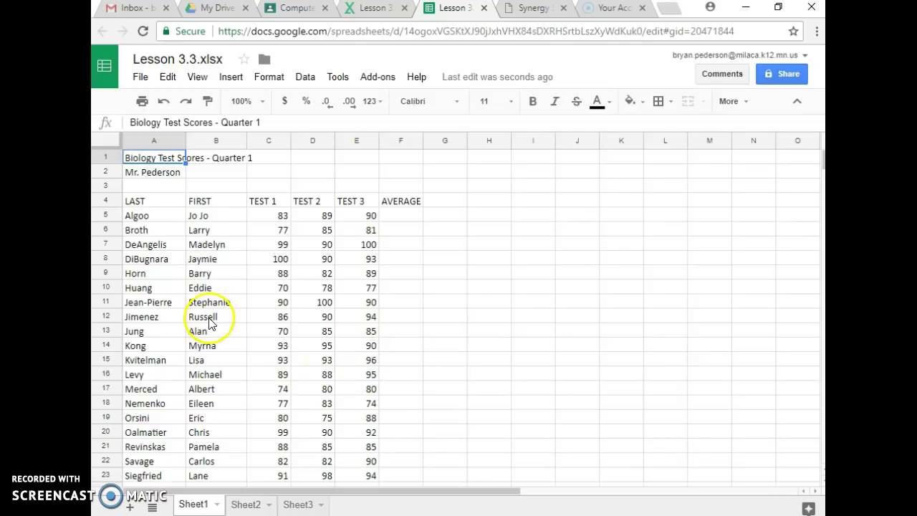
pyautogui.click(141, 77)
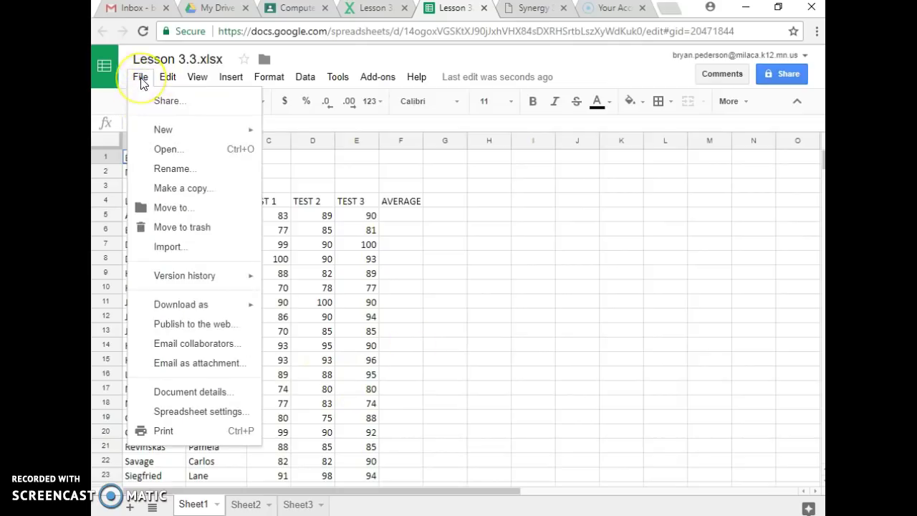
pyautogui.click(189, 189)
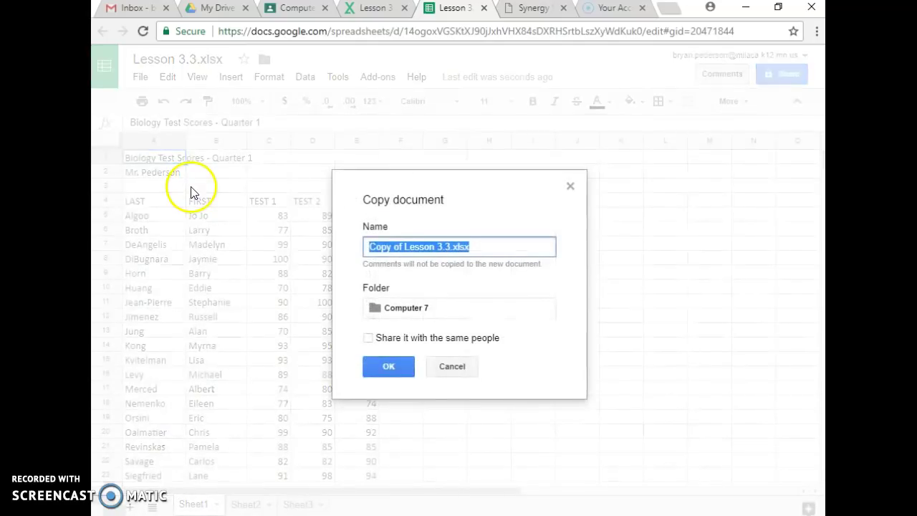
# Name the copy with your first name before 'Lesson 3.3', create it, and close the original tab.
pyautogui.click(405, 248)
pyautogui.press('BackSpace')
pyautogui.press('BackSpace')
pyautogui.press('BackSpace')
pyautogui.press('BackSpace')
pyautogui.press('BackSpace')
pyautogui.press('BackSpace')
pyautogui.press('BackSpace')
pyautogui.press('BackSpace')
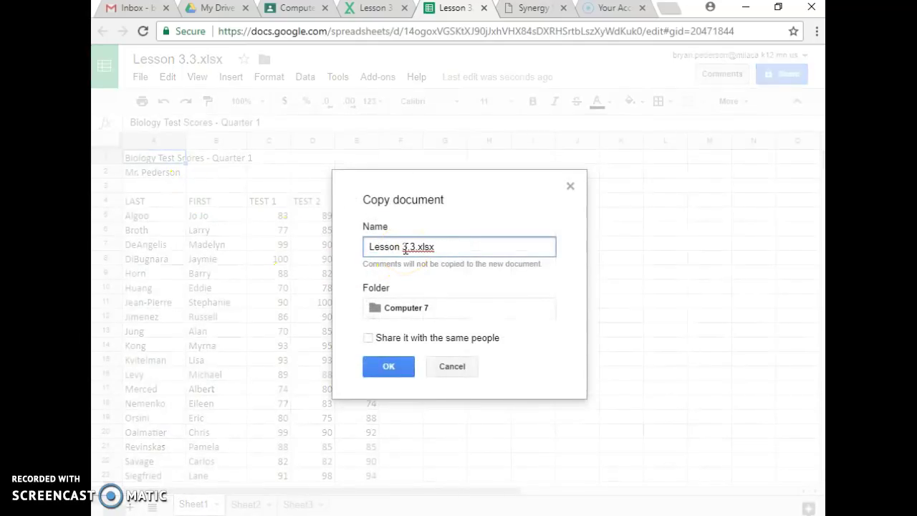
pyautogui.write('Bryan')
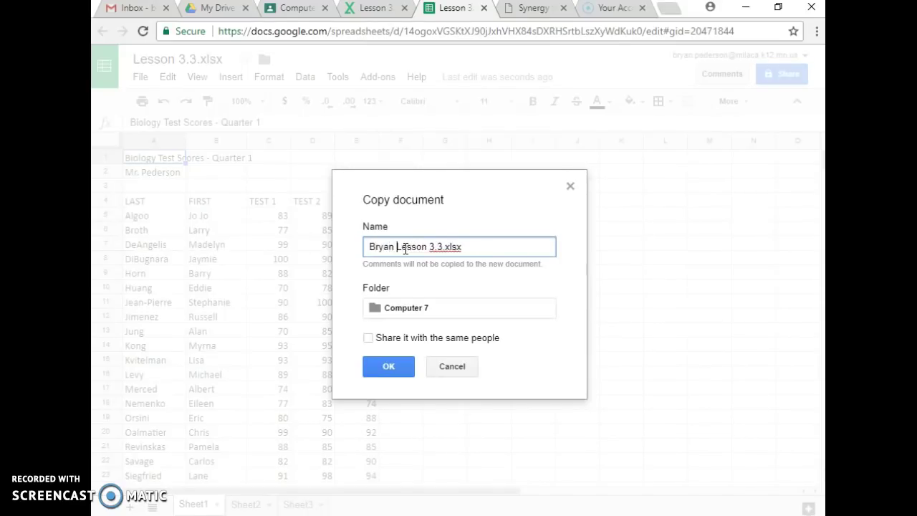
pyautogui.click(478, 248)
pyautogui.click(391, 369)
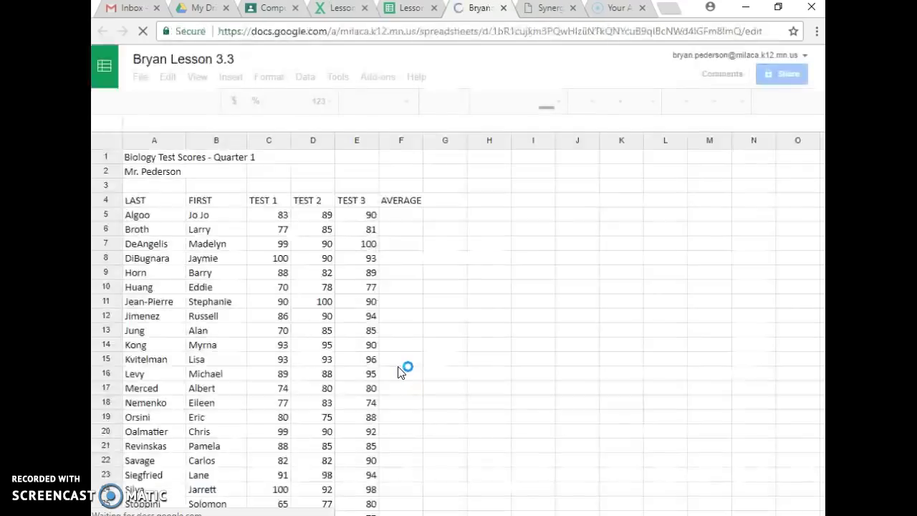
pyautogui.click(432, 8)
# Enter =AVERAGE(C5:E5) in F5 so it shows the first student's average of 87.33333.
pyautogui.click(364, 8)
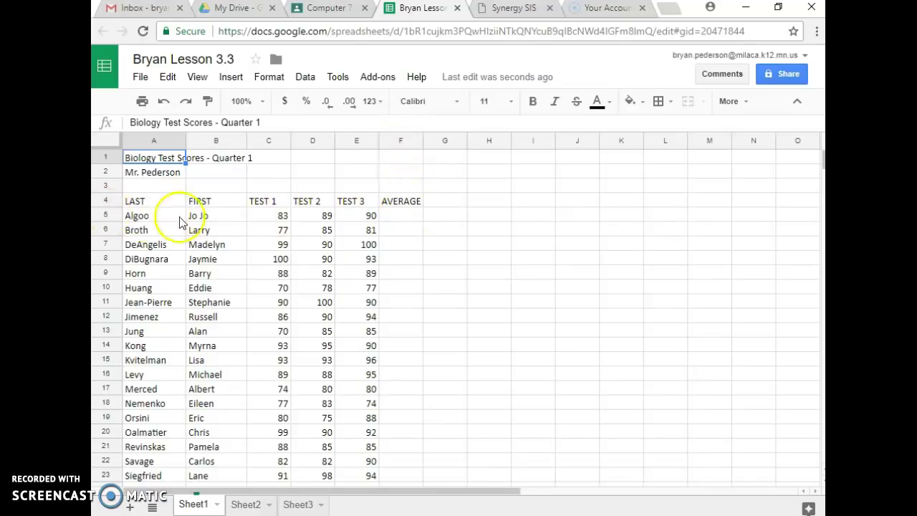
pyautogui.click(400, 220)
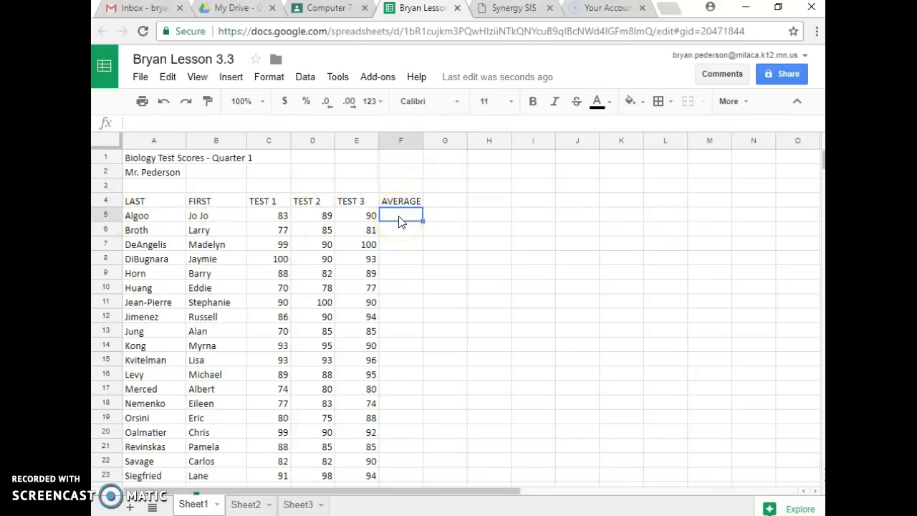
pyautogui.click(743, 104)
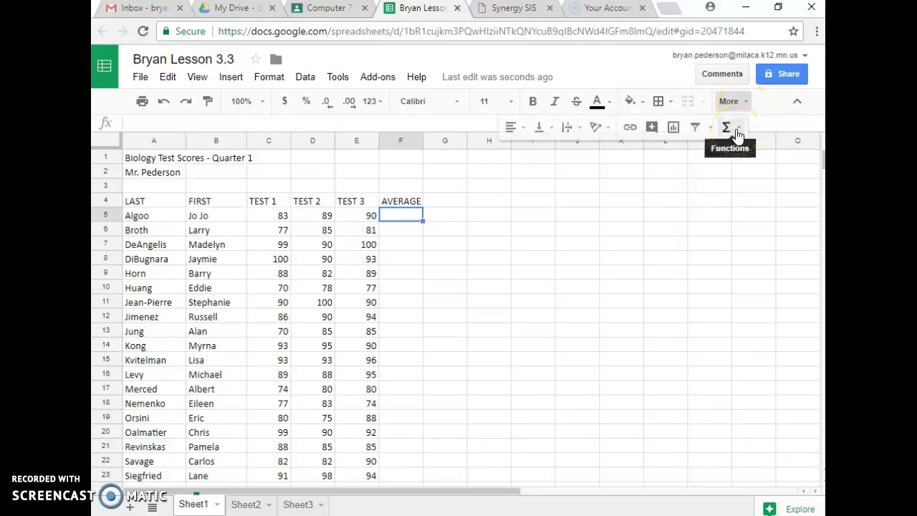
pyautogui.click(738, 133)
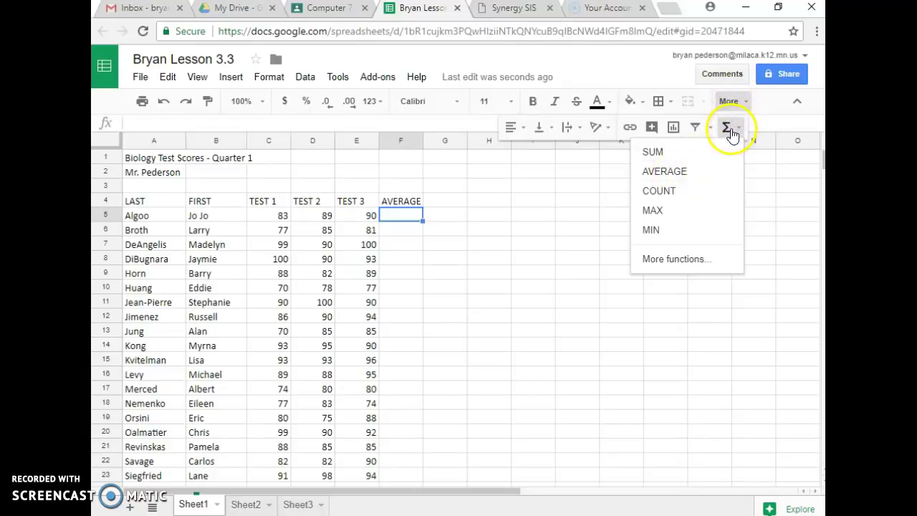
pyautogui.click(667, 175)
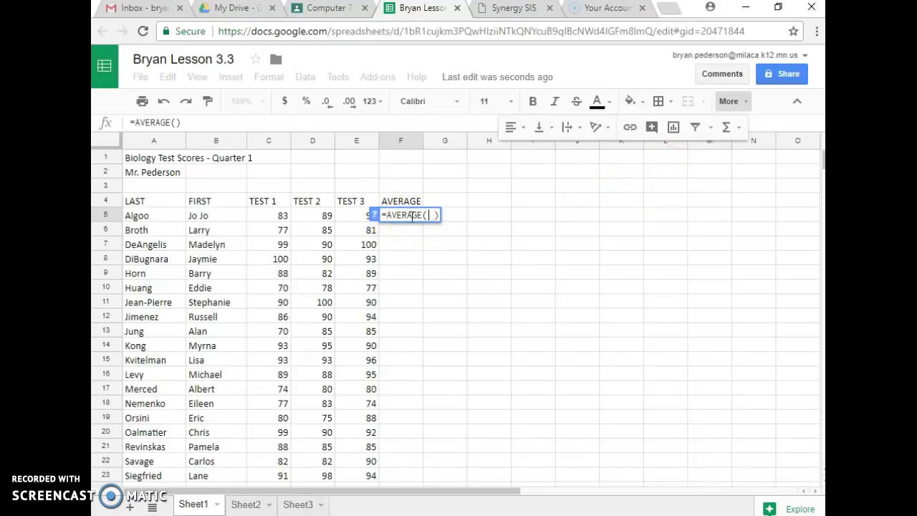
pyautogui.click(269, 222)
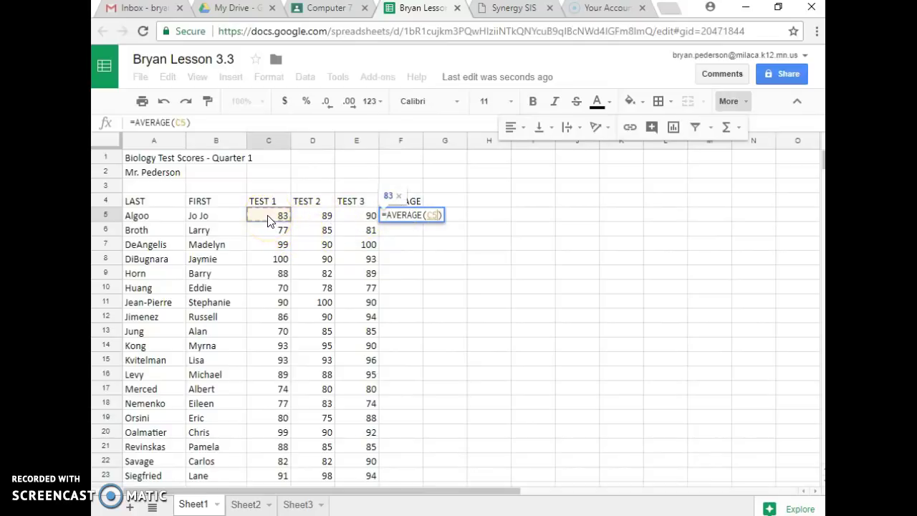
pyautogui.moveTo(272, 222); pyautogui.dragTo(360, 222)
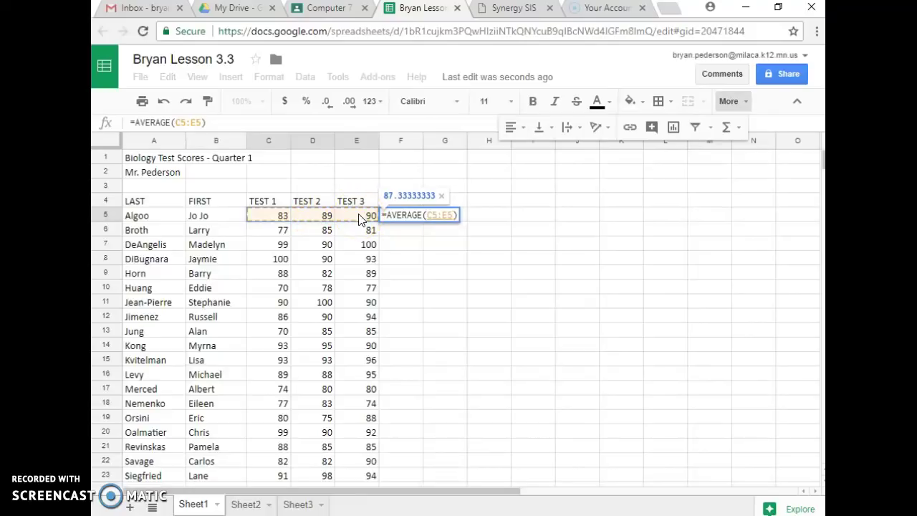
pyautogui.press('Return')
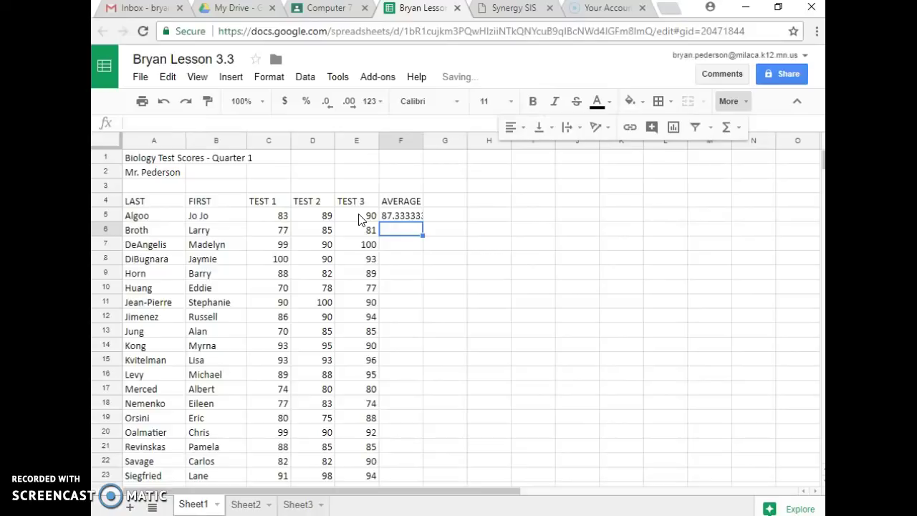
# Round F5's average to a whole number and fill the formula down through F30.
pyautogui.click(377, 218)
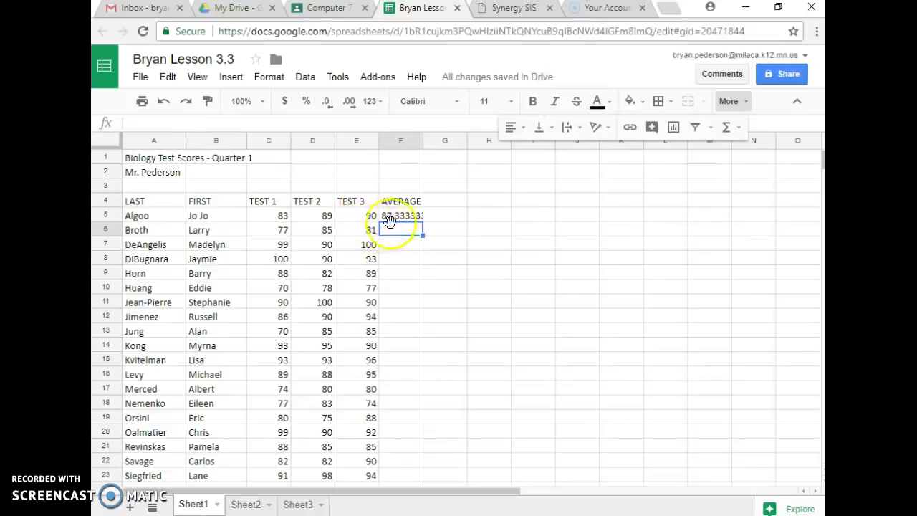
pyautogui.click(400, 219)
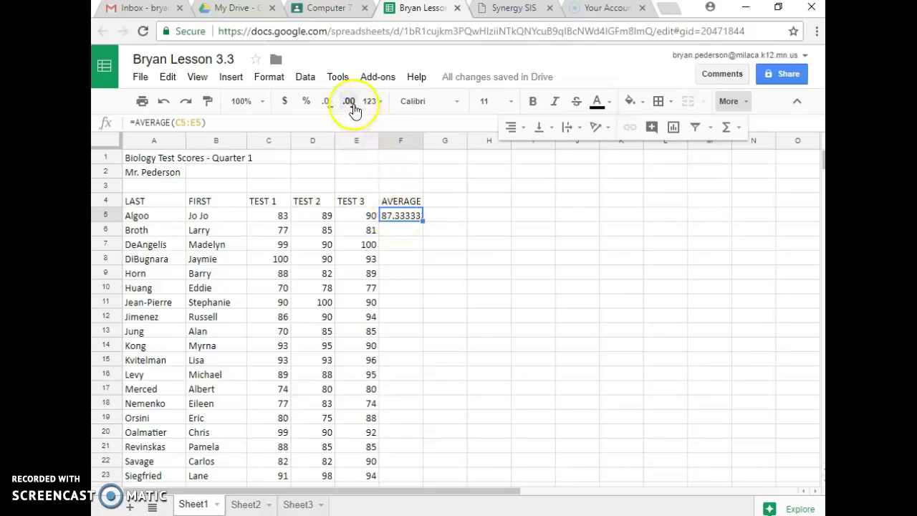
pyautogui.click(331, 107)
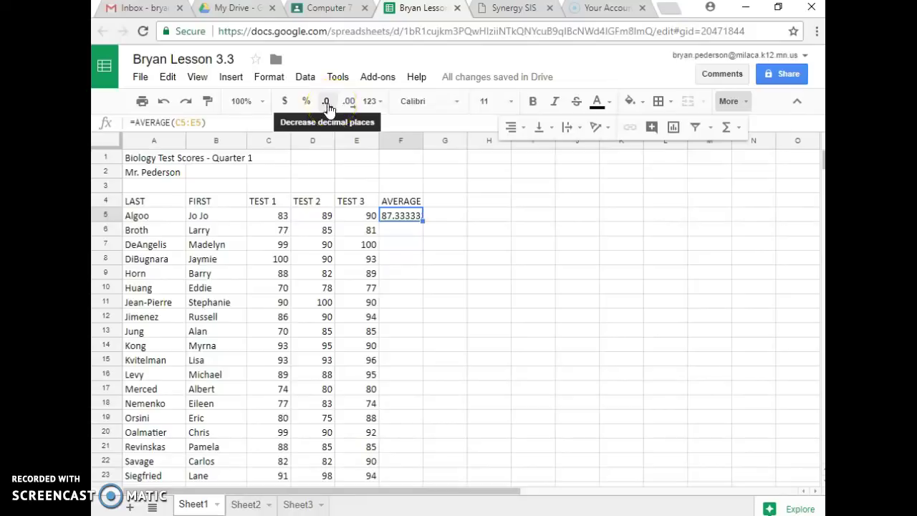
pyautogui.click(329, 108)
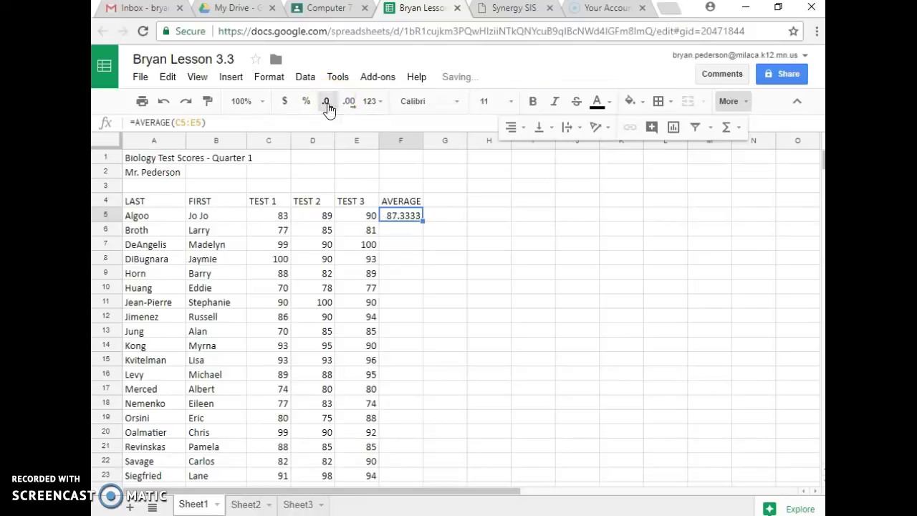
pyautogui.doubleClick(329, 107)
pyautogui.click(329, 108)
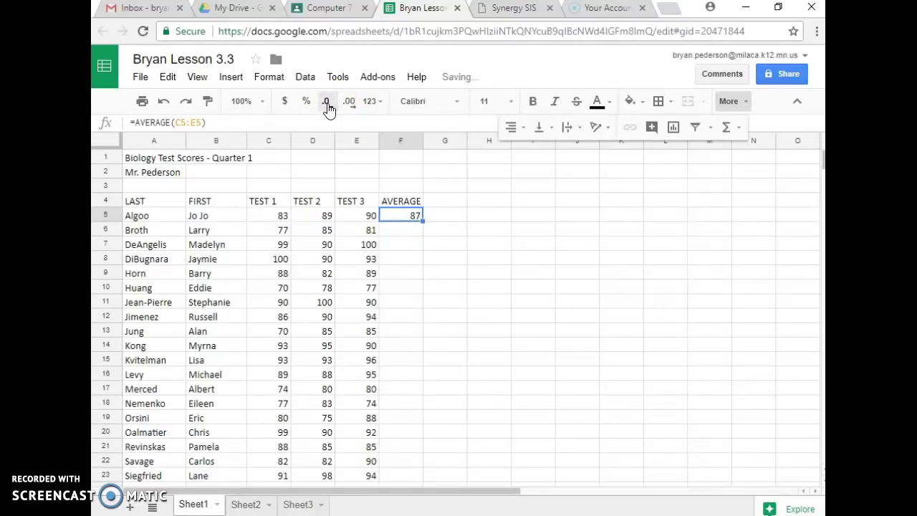
pyautogui.click(387, 218)
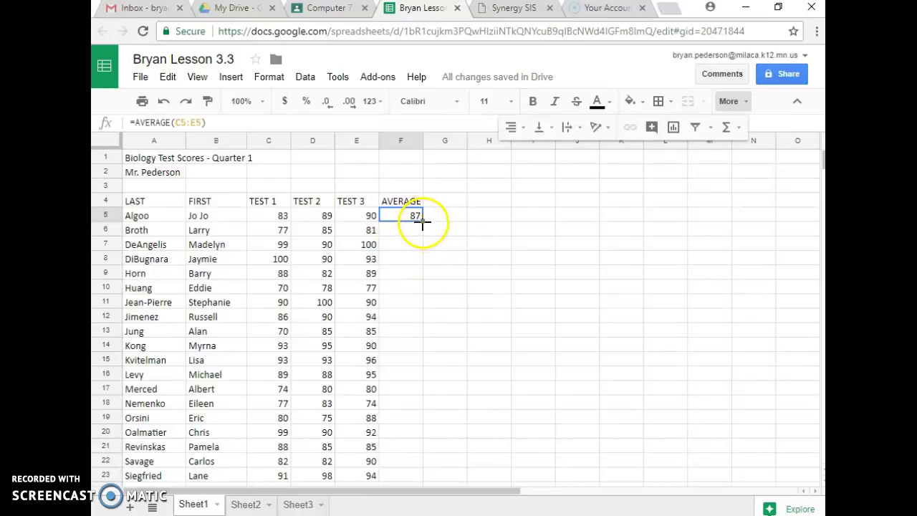
pyautogui.moveTo(423, 222); pyautogui.dragTo(422, 436)
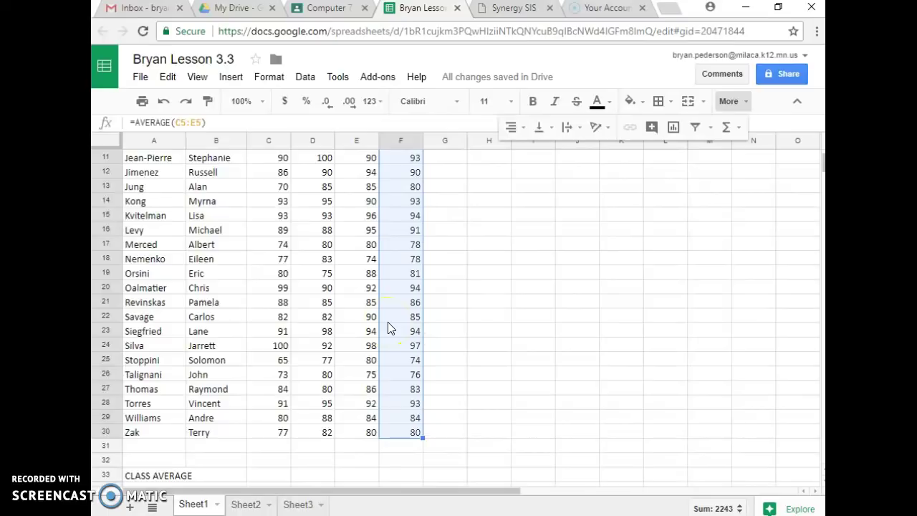
# Enter =AVERAGE(C5:C30) in C33 for the TEST 1 class average.
pyautogui.scroll(-2, 324, 370)
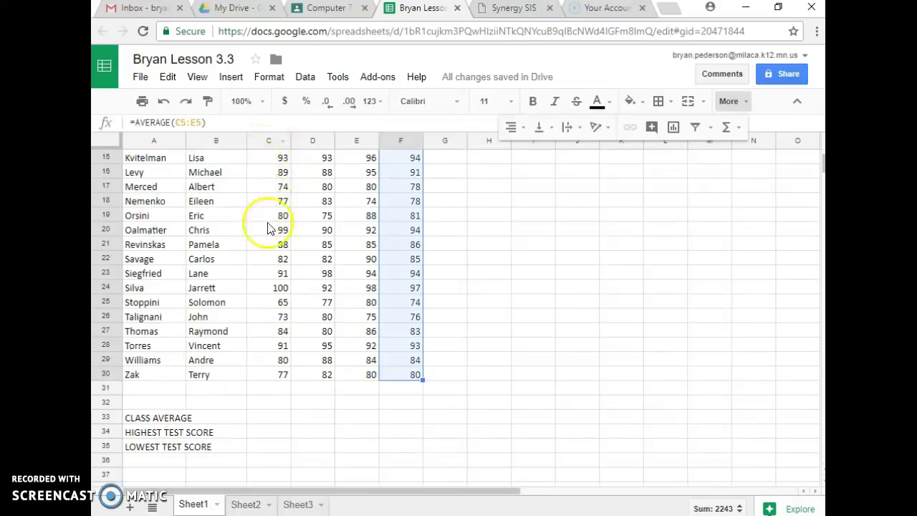
pyautogui.click(267, 420)
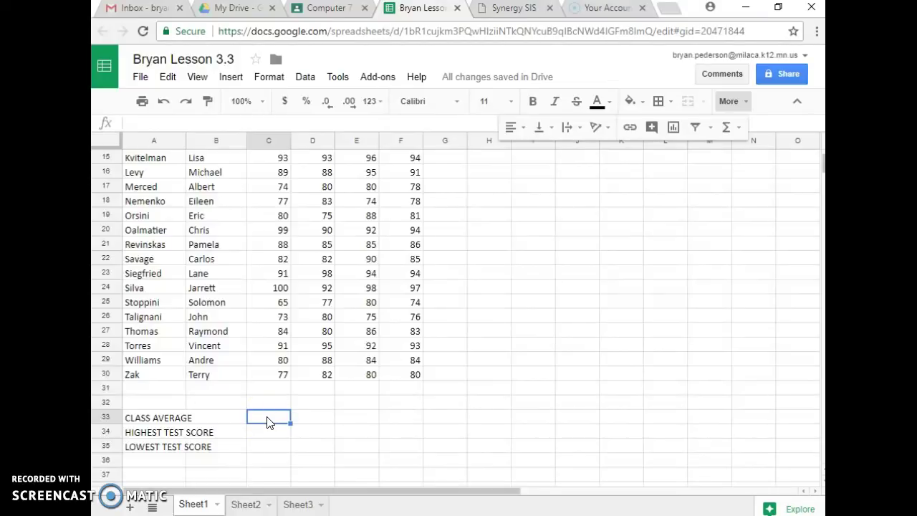
pyautogui.click(727, 129)
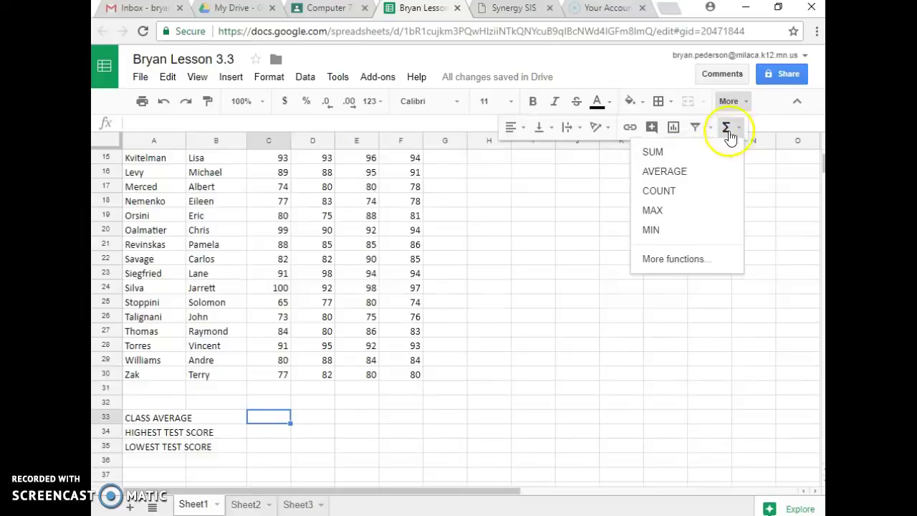
pyautogui.click(667, 173)
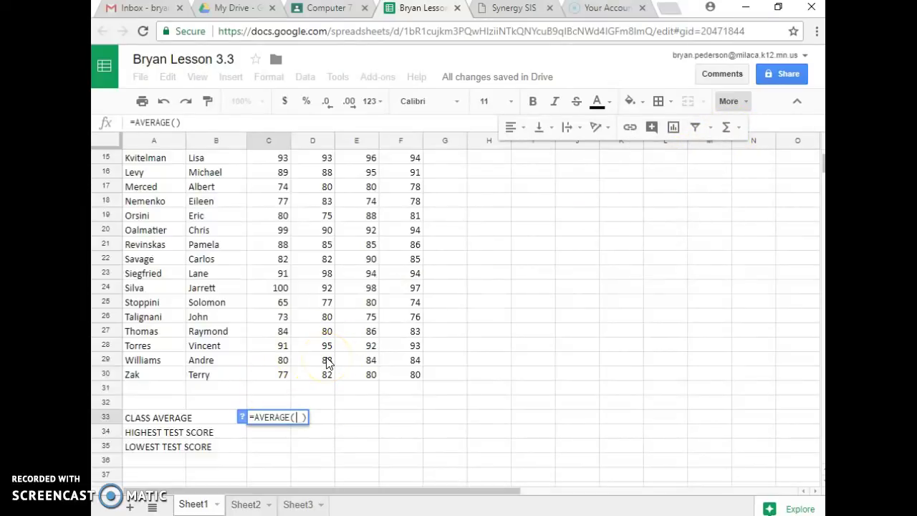
pyautogui.scroll(3, 278, 388)
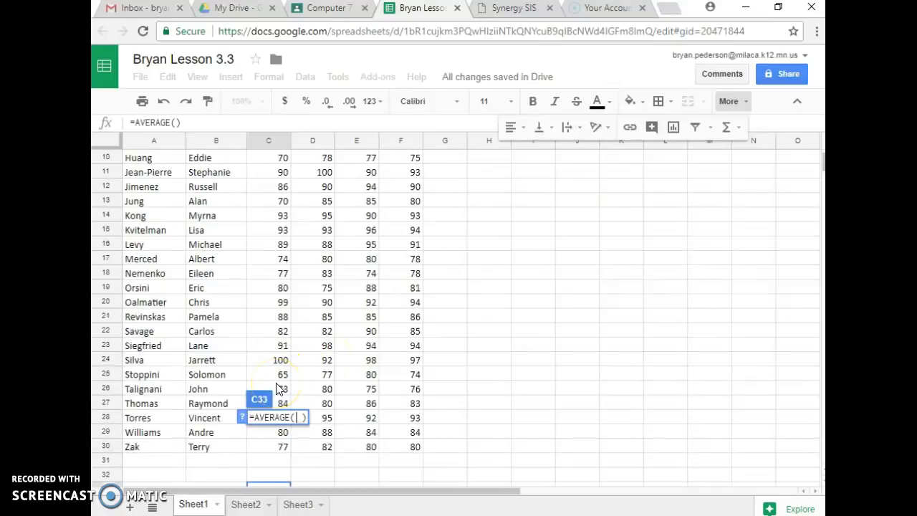
pyautogui.scroll(2, 278, 387)
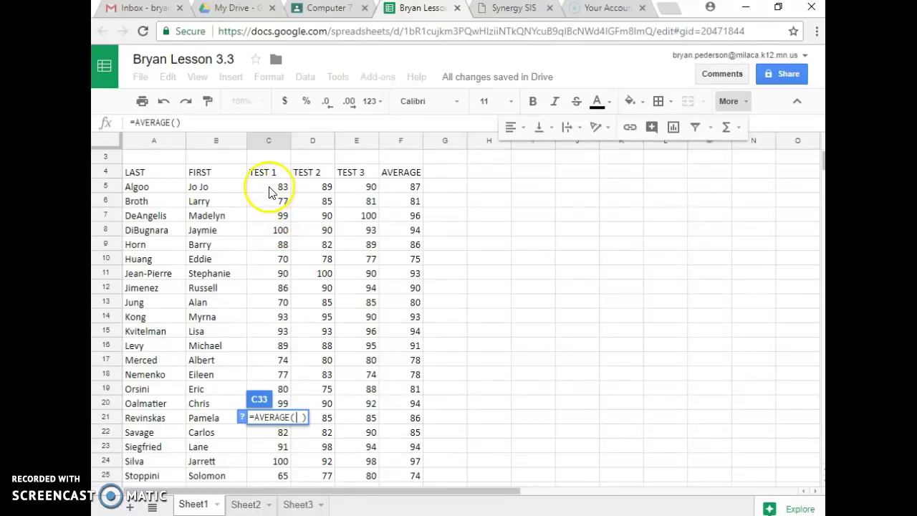
pyautogui.moveTo(269, 189); pyautogui.dragTo(279, 293)
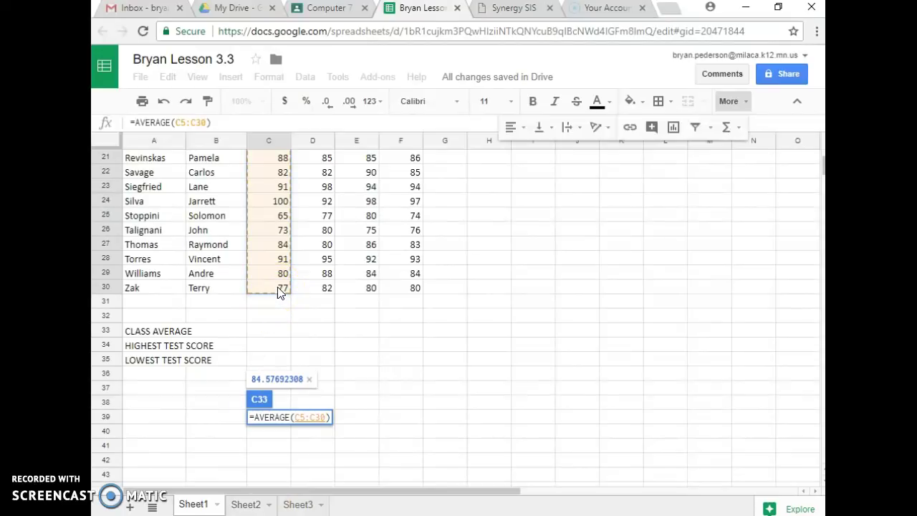
pyautogui.click(158, 122)
pyautogui.moveTo(158, 122); pyautogui.dragTo(300, 427)
pyautogui.press('Return')
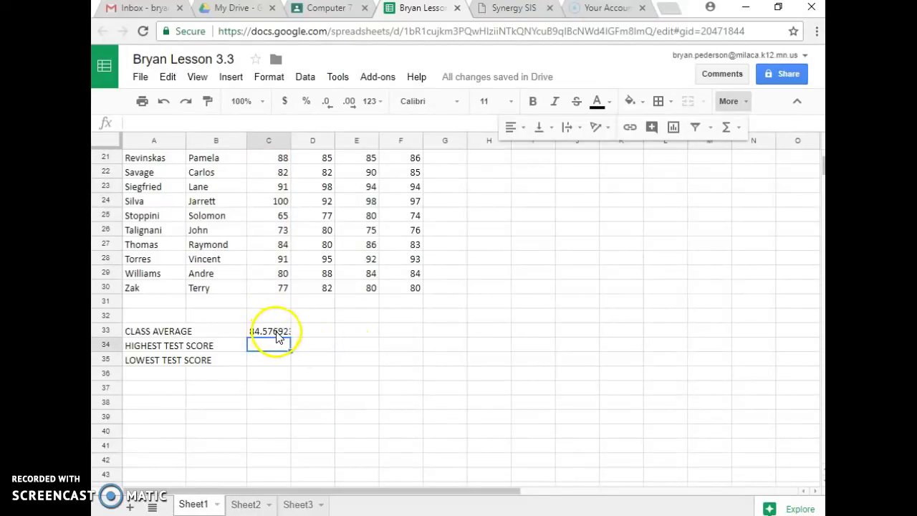
# Round C33 to a whole number and copy it across to E33, giving 85, 87 and 88.
pyautogui.click(276, 331)
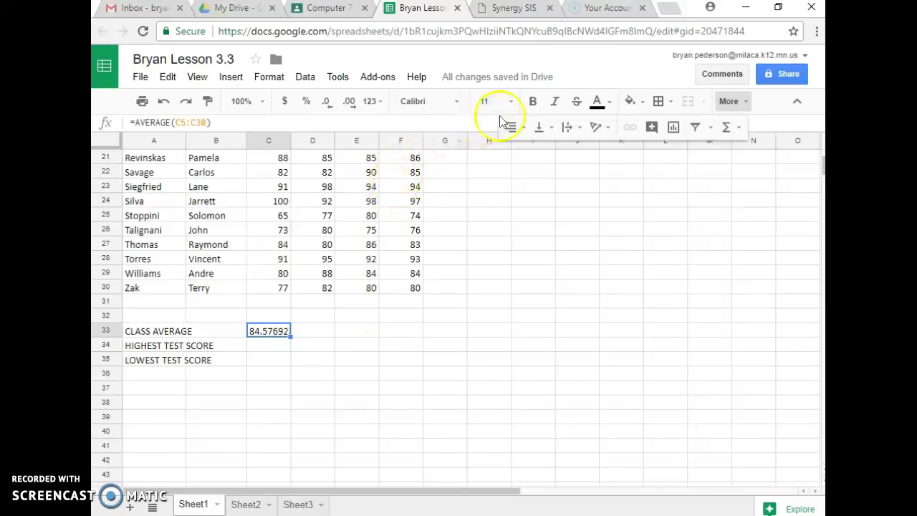
pyautogui.click(330, 105)
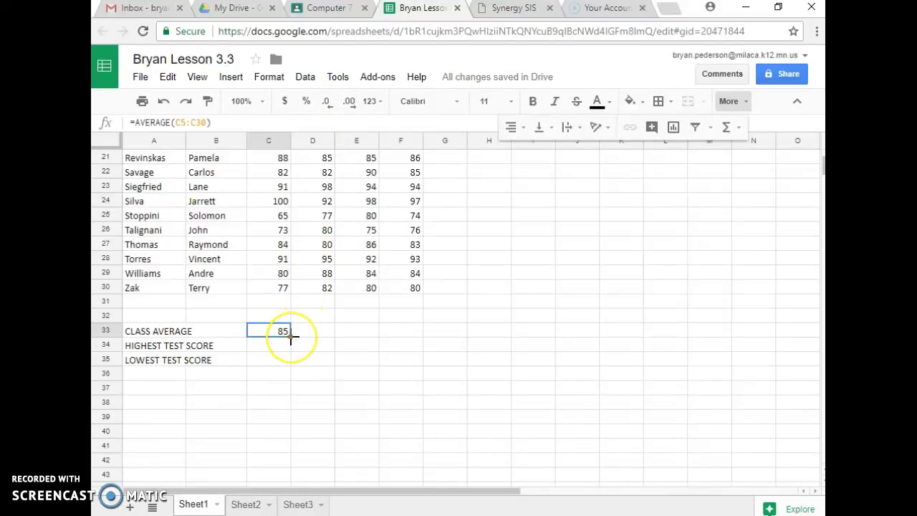
pyautogui.moveTo(291, 337); pyautogui.dragTo(351, 340)
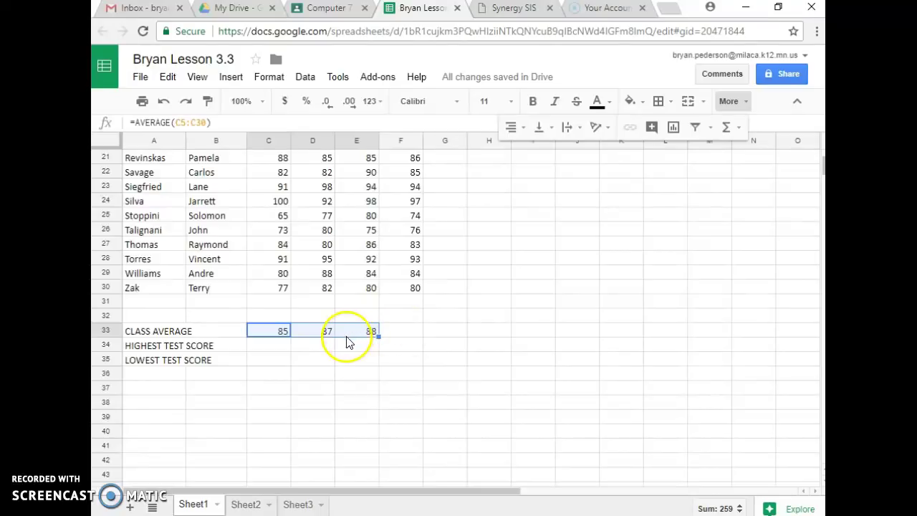
# Enter =MAX(C5:C30) in C34 and copy it across to E34, showing 100 for each test.
pyautogui.click(272, 350)
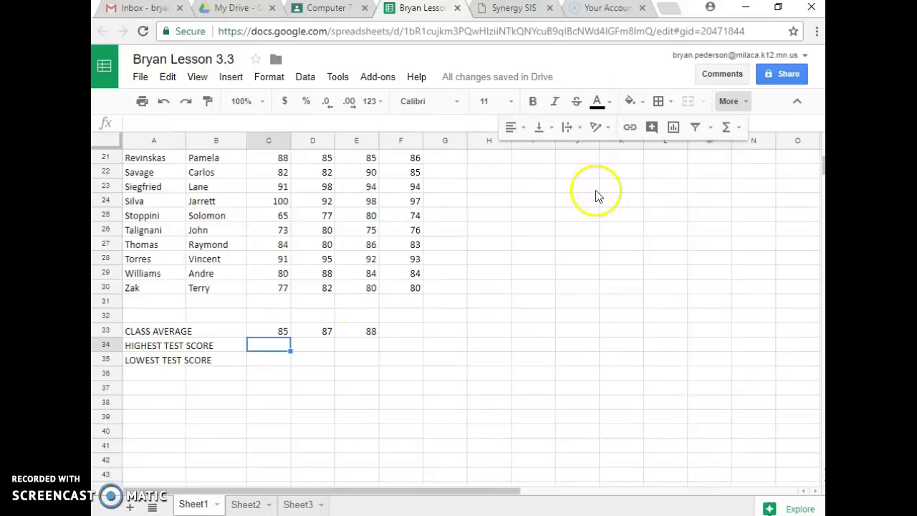
pyautogui.click(724, 127)
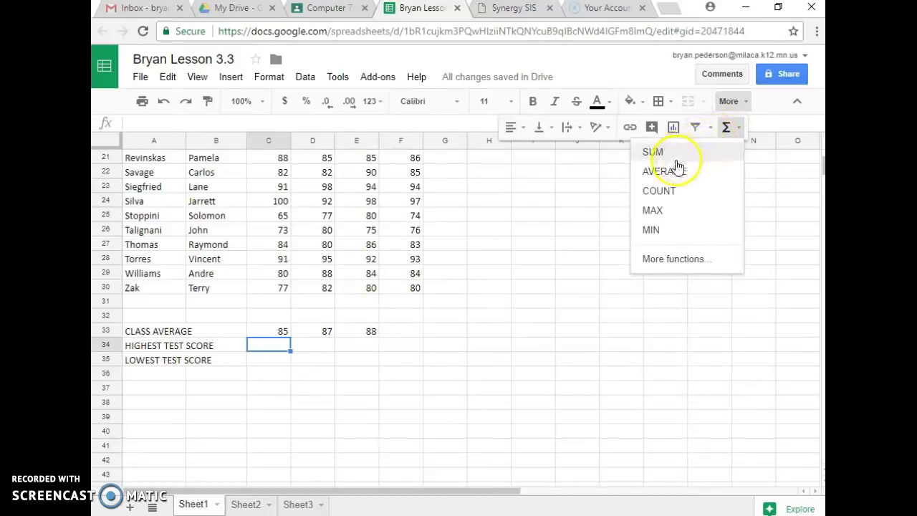
pyautogui.click(654, 210)
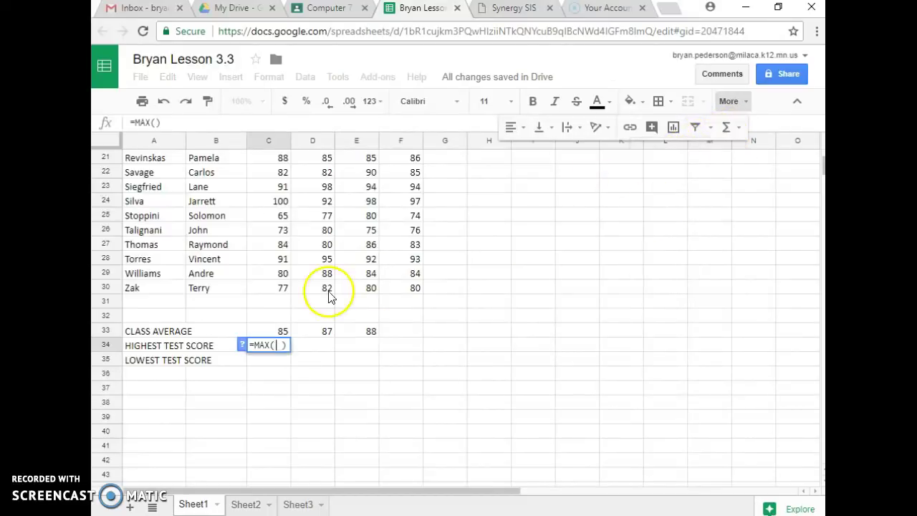
pyautogui.scroll(3, 288, 290)
pyautogui.scroll(6, 287, 290)
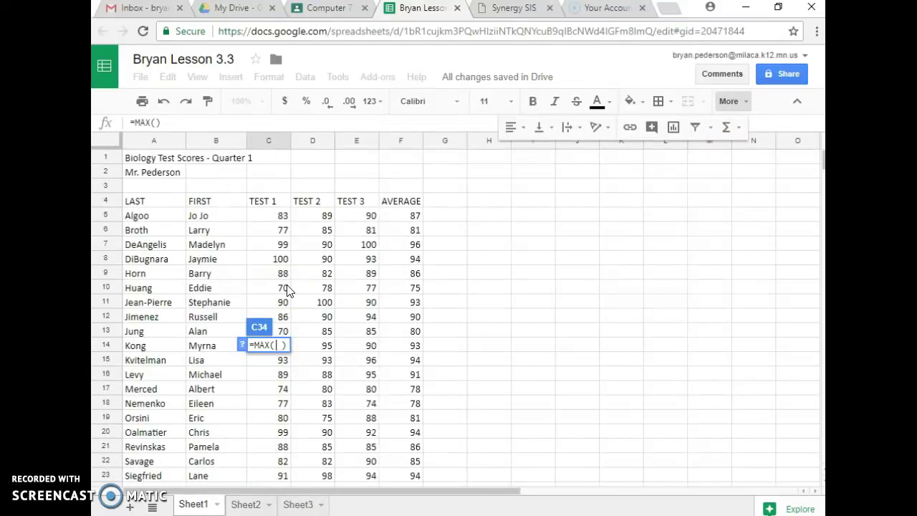
pyautogui.moveTo(276, 215)
pyautogui.mouseDown()
pyautogui.moveTo(277, 507)
pyautogui.moveTo(291, 313)
pyautogui.moveTo(280, 262)
pyautogui.mouseUp()
pyautogui.press('Return')
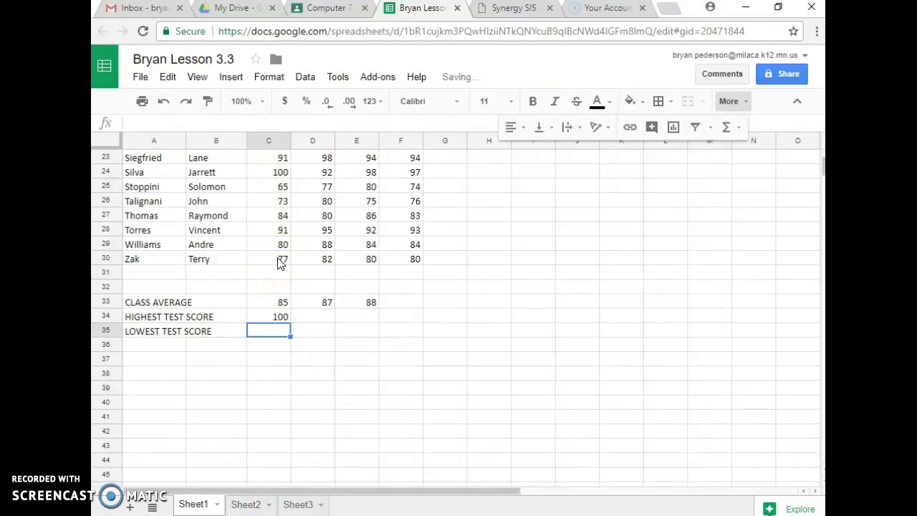
pyautogui.click(270, 318)
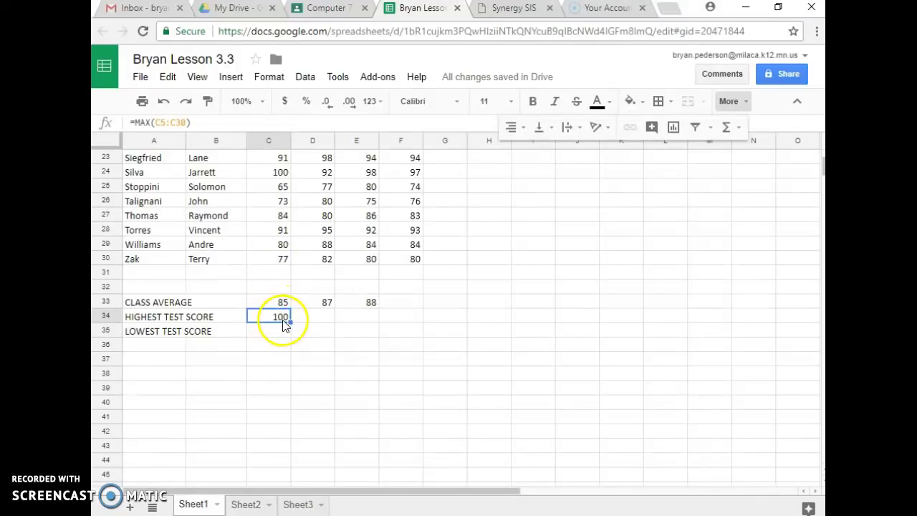
pyautogui.moveTo(290, 323); pyautogui.dragTo(359, 327)
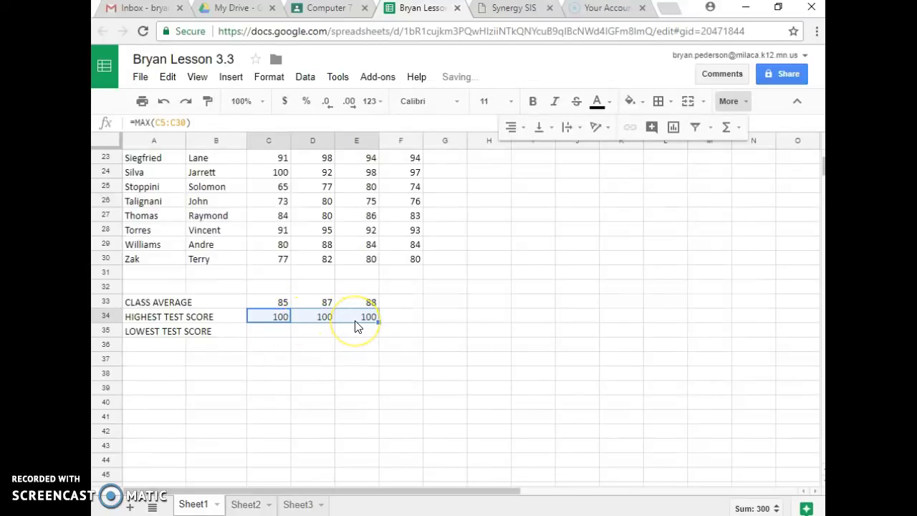
# Enter =MIN(C5:C30) in C35 and copy it across to E35, giving 65, 75 and 74.
pyautogui.click(273, 337)
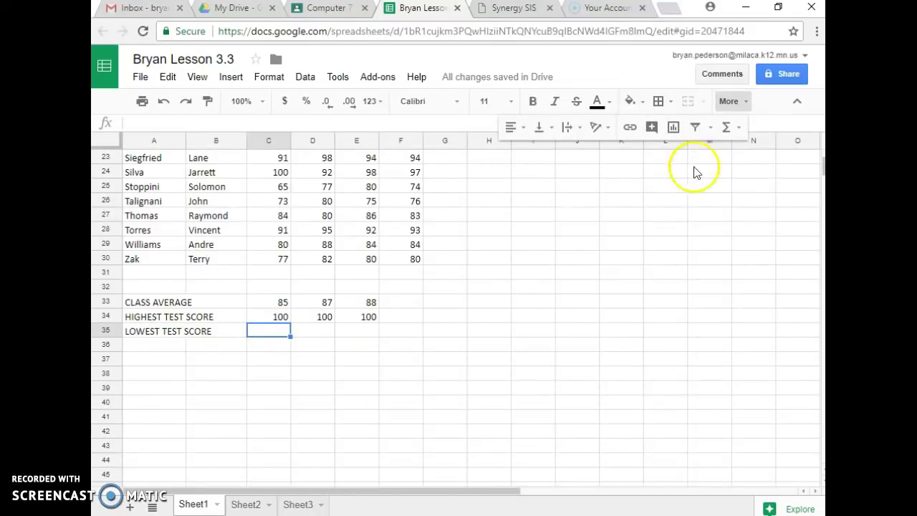
pyautogui.click(728, 128)
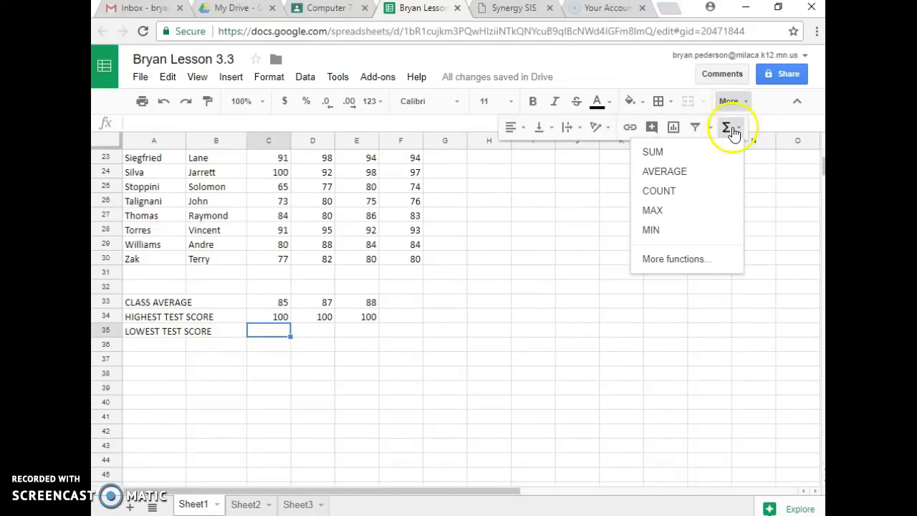
pyautogui.click(654, 231)
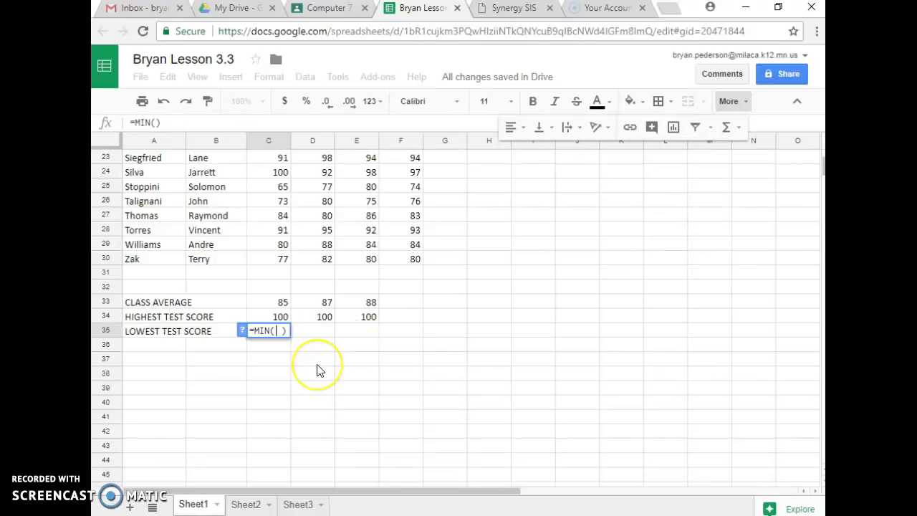
pyautogui.scroll(3, 319, 369)
pyautogui.scroll(5, 321, 371)
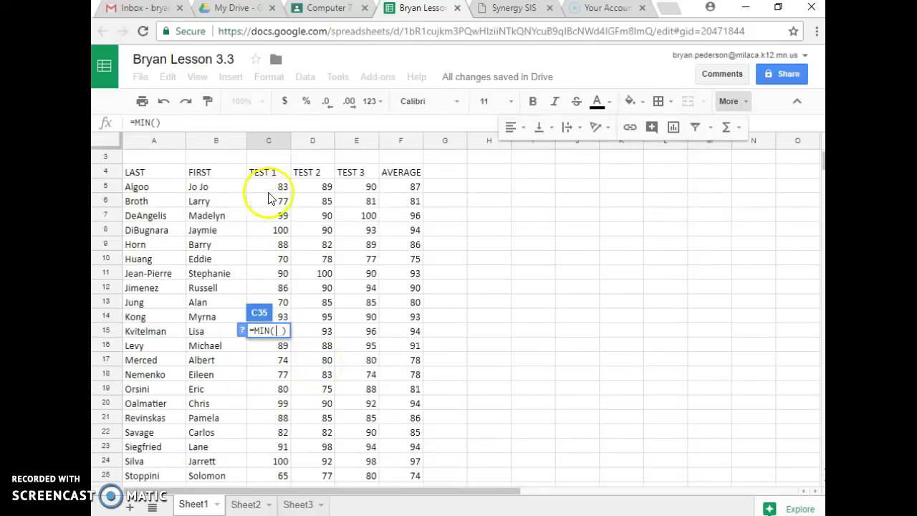
pyautogui.moveTo(271, 190)
pyautogui.mouseDown()
pyautogui.moveTo(262, 478)
pyautogui.moveTo(275, 509)
pyautogui.moveTo(266, 246)
pyautogui.moveTo(283, 189)
pyautogui.moveTo(268, 189)
pyautogui.mouseUp()
pyautogui.press('Return')
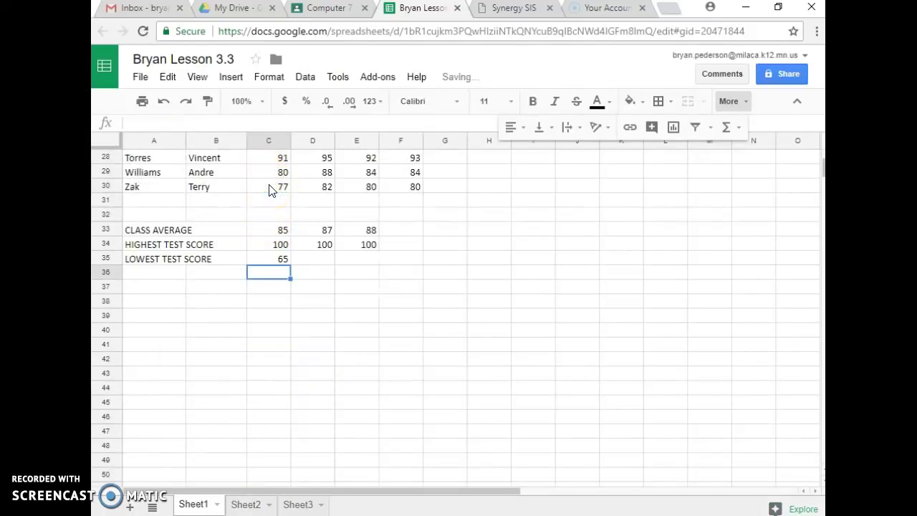
pyautogui.click(279, 264)
pyautogui.moveTo(291, 263); pyautogui.dragTo(339, 271)
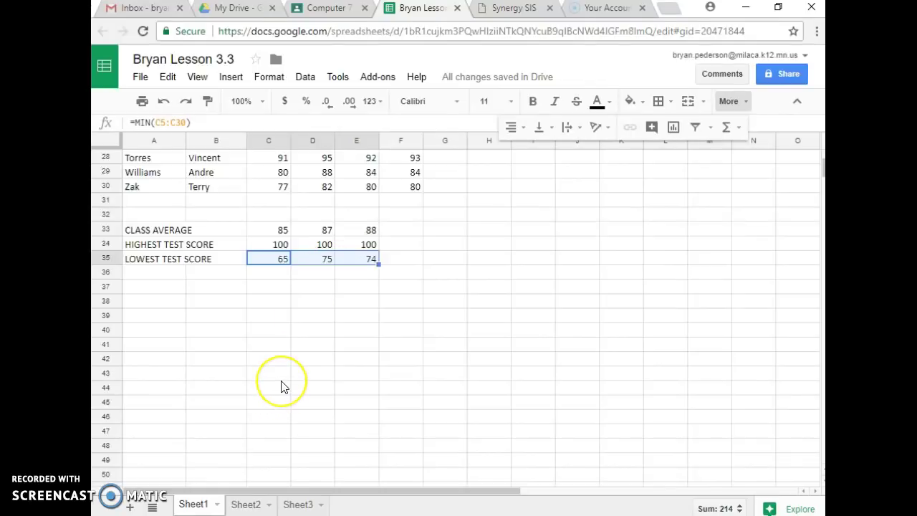
# Make the whole header row 4 bold.
pyautogui.scroll(6, 282, 387)
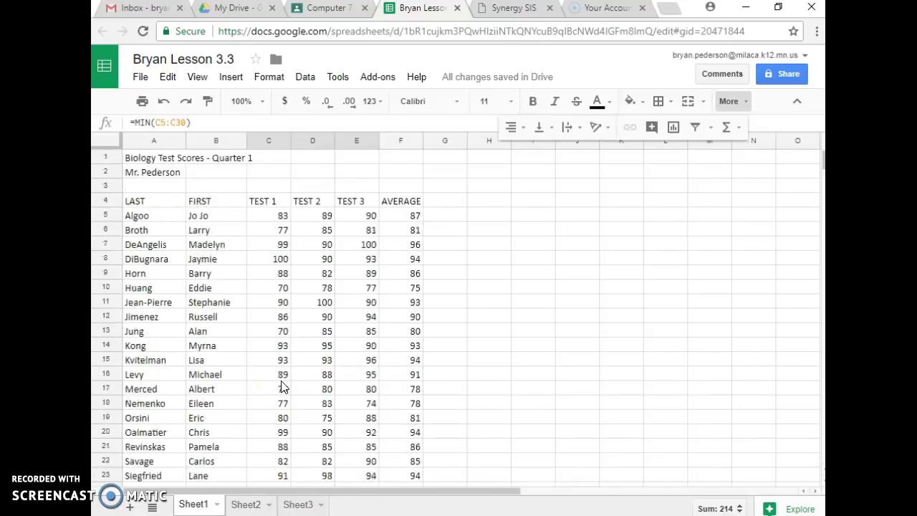
pyautogui.click(106, 202)
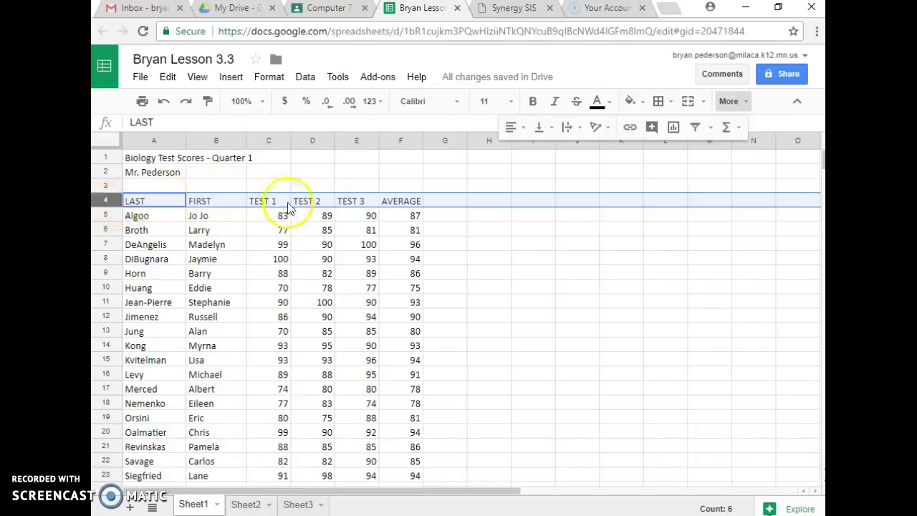
pyautogui.click(534, 106)
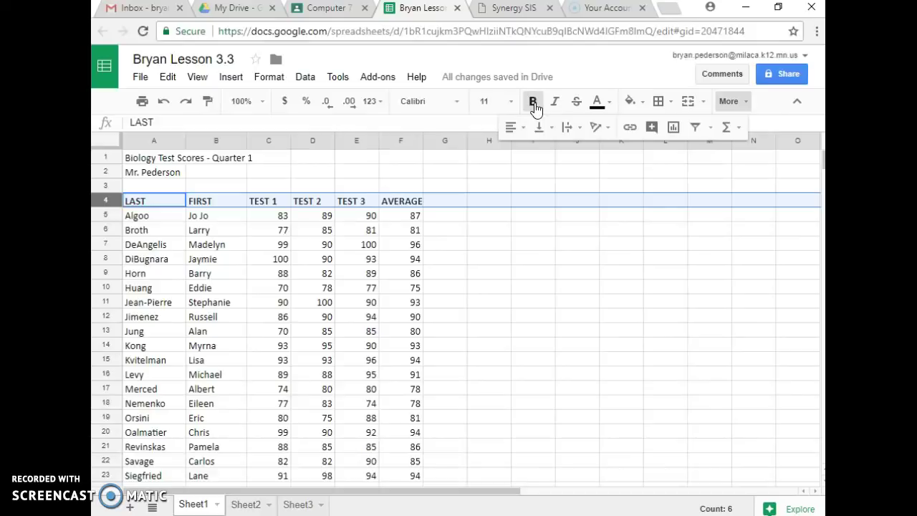
pyautogui.click(534, 348)
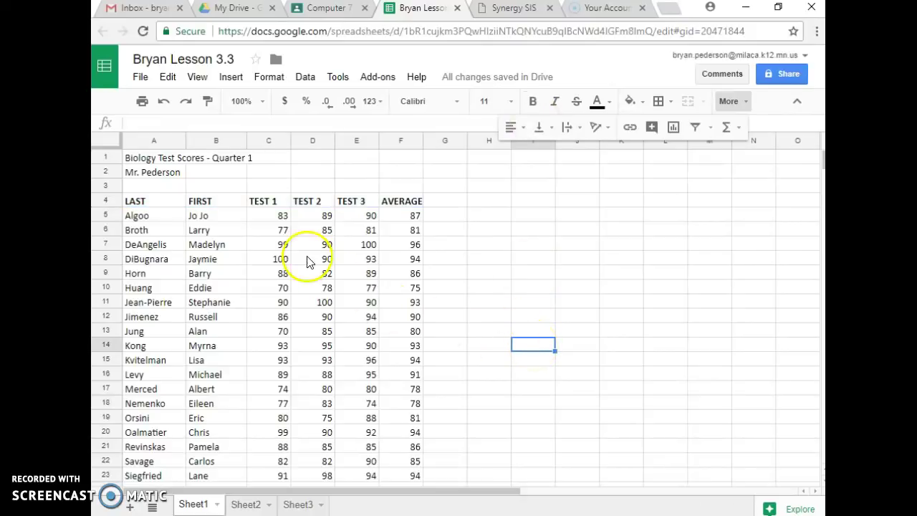
# Right-align the TEST 1 through AVERAGE headers in C4:F4.
pyautogui.moveTo(266, 205); pyautogui.dragTo(402, 206)
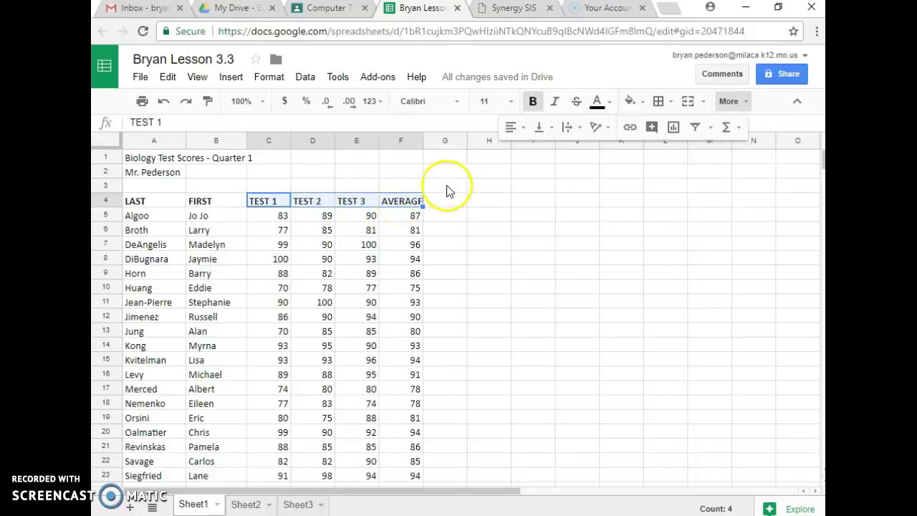
pyautogui.click(512, 129)
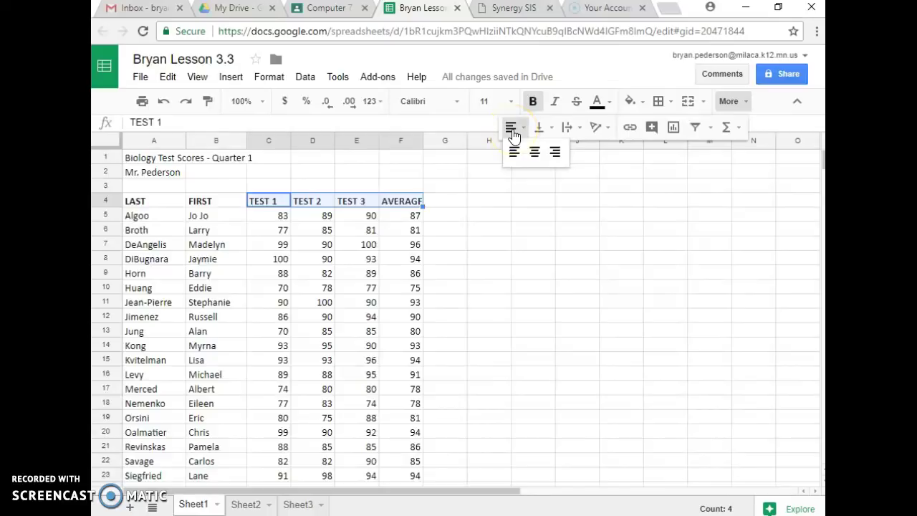
pyautogui.click(556, 152)
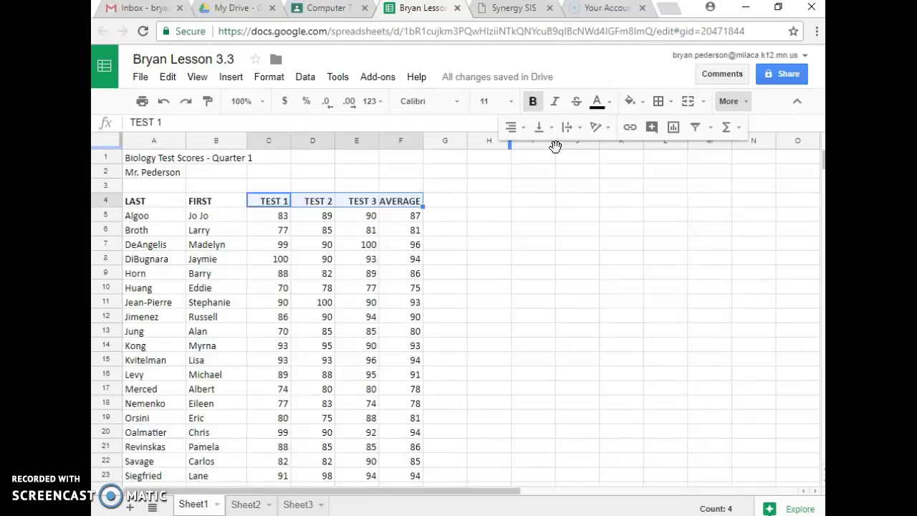
# Bold the class average, highest and lowest score values in C33:E35.
pyautogui.scroll(-6, 497, 241)
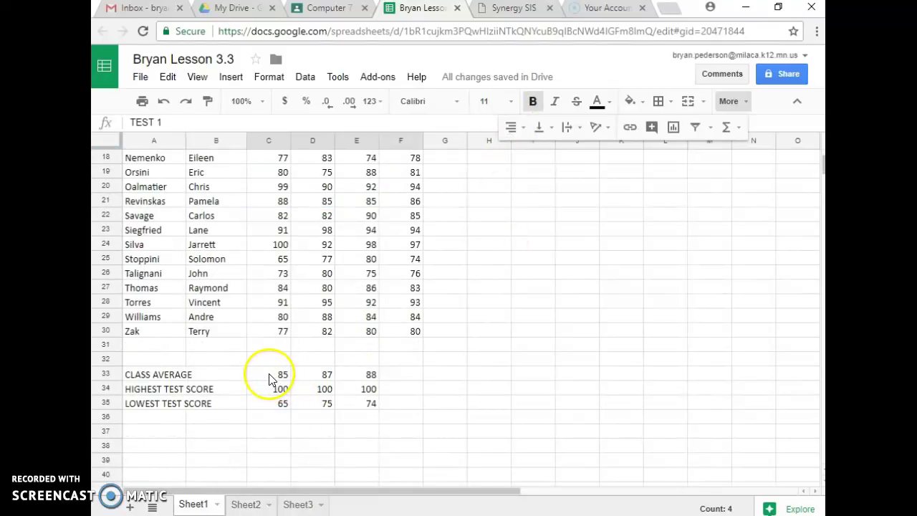
pyautogui.moveTo(265, 378); pyautogui.dragTo(364, 406)
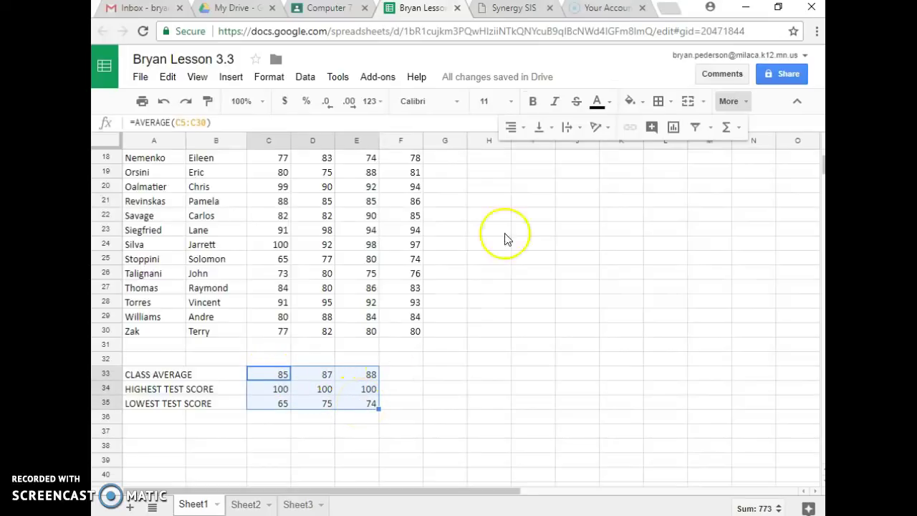
pyautogui.click(534, 104)
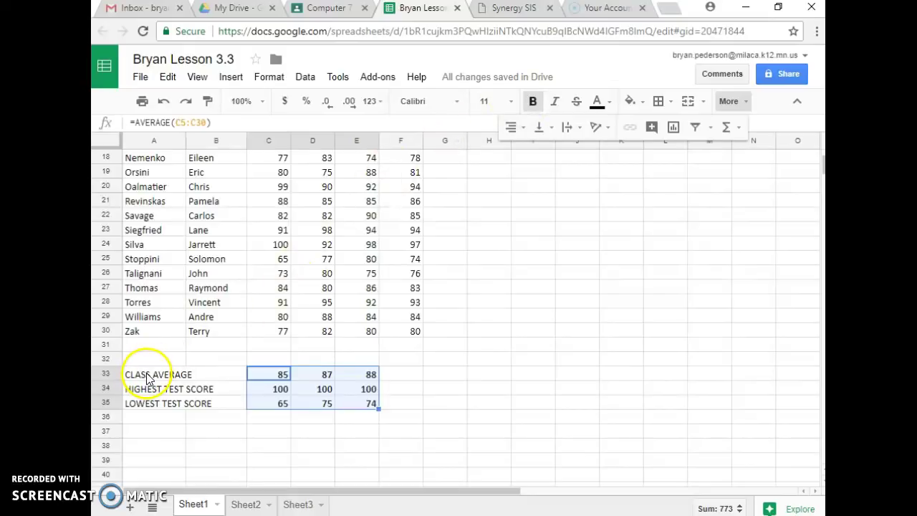
# Cut the CLASS AVERAGE, HIGHEST and LOWEST TEST SCORE labels from A33:A35, paste into B33:B35, and auto-fit column B.
pyautogui.moveTo(147, 378); pyautogui.dragTo(147, 404)
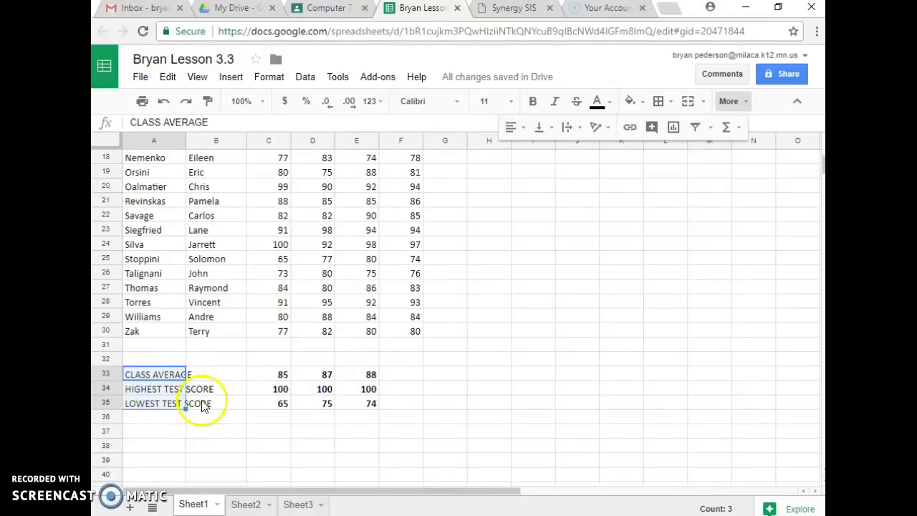
pyautogui.rightClick(152, 394)
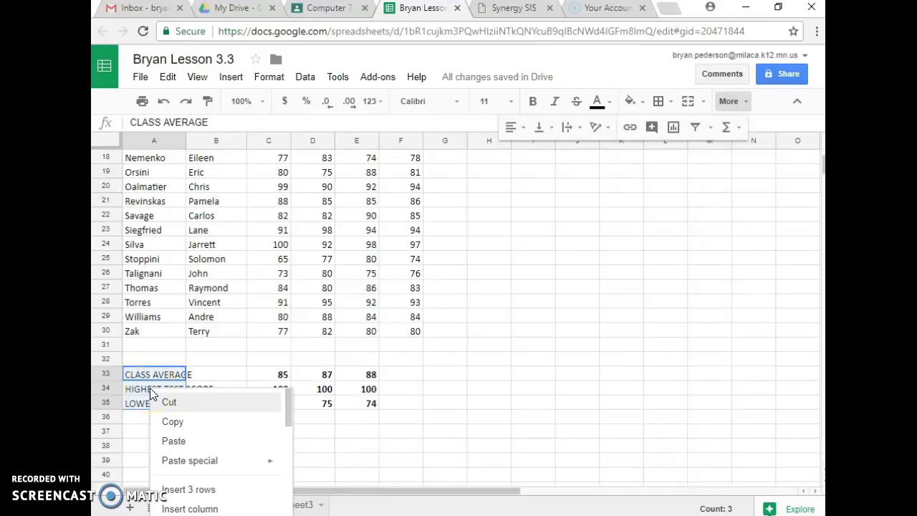
pyautogui.click(167, 404)
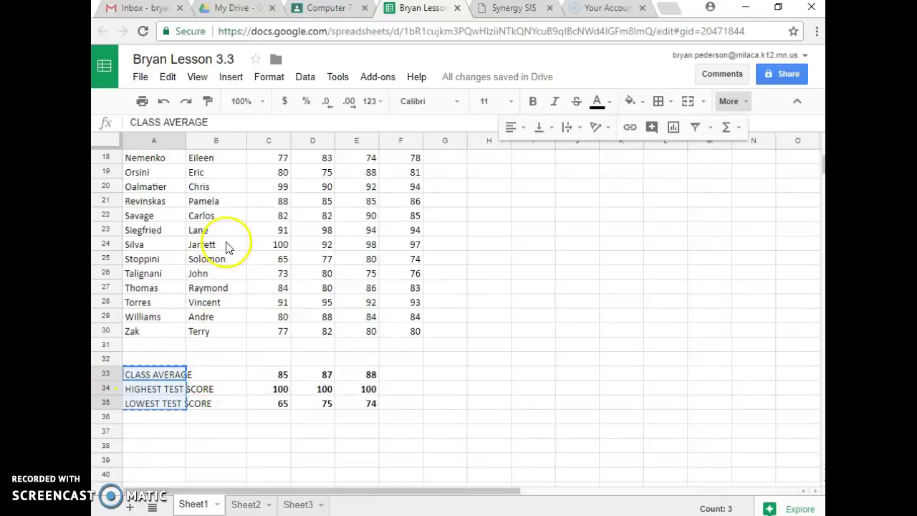
pyautogui.rightClick(220, 378)
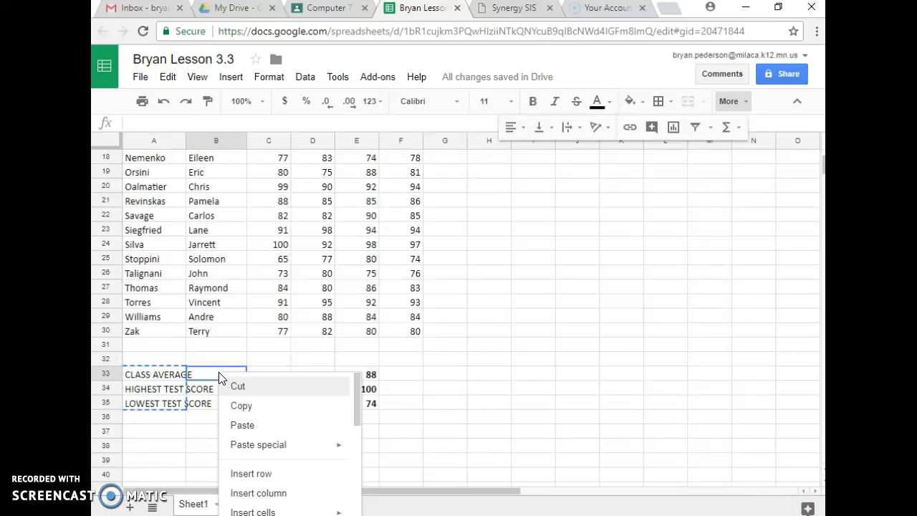
pyautogui.click(246, 424)
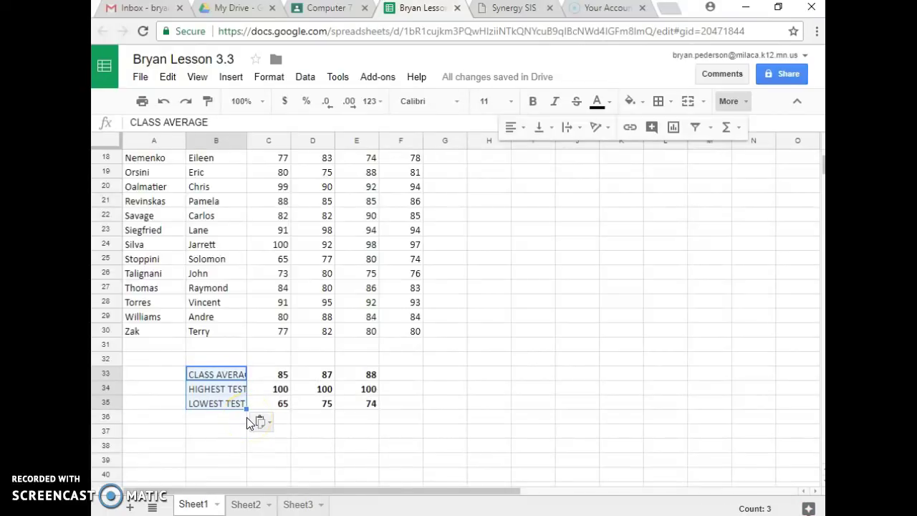
pyautogui.doubleClick(246, 139)
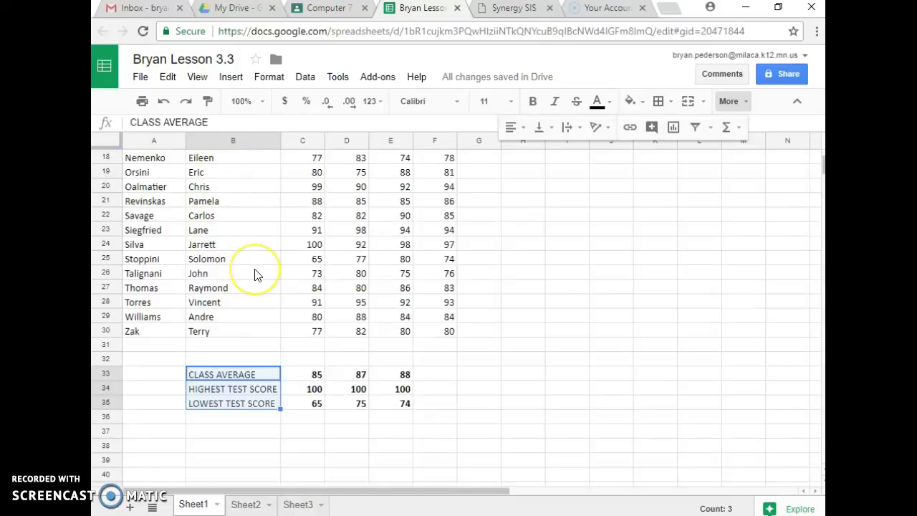
# Apply All borders to the student score table range A4:F30.
pyautogui.scroll(5, 254, 272)
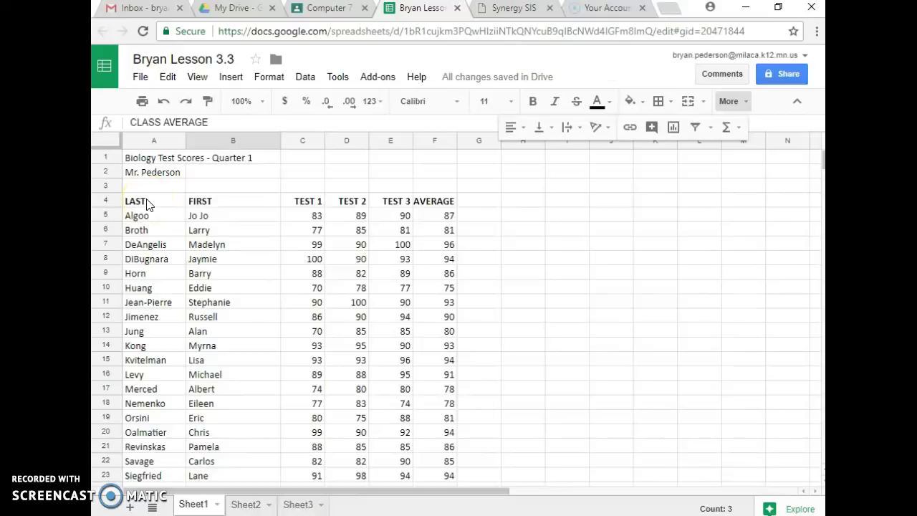
pyautogui.moveTo(147, 205); pyautogui.dragTo(427, 397)
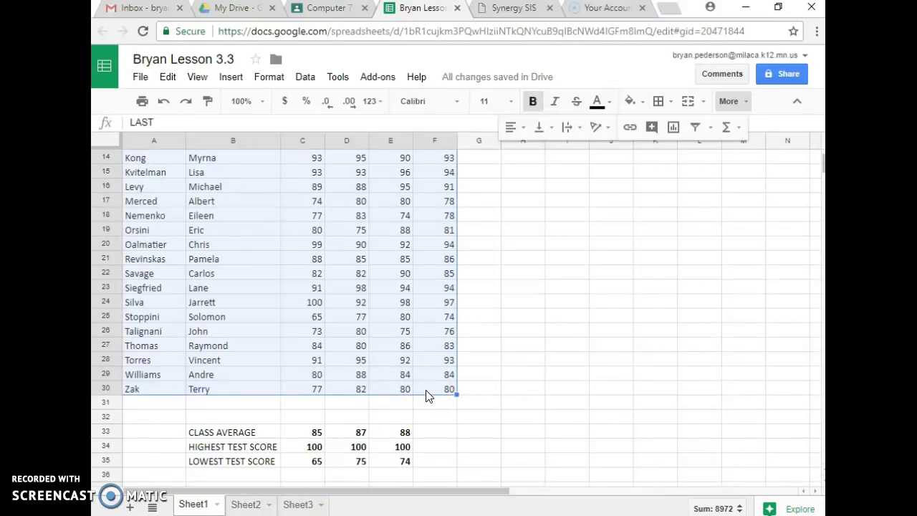
pyautogui.click(674, 106)
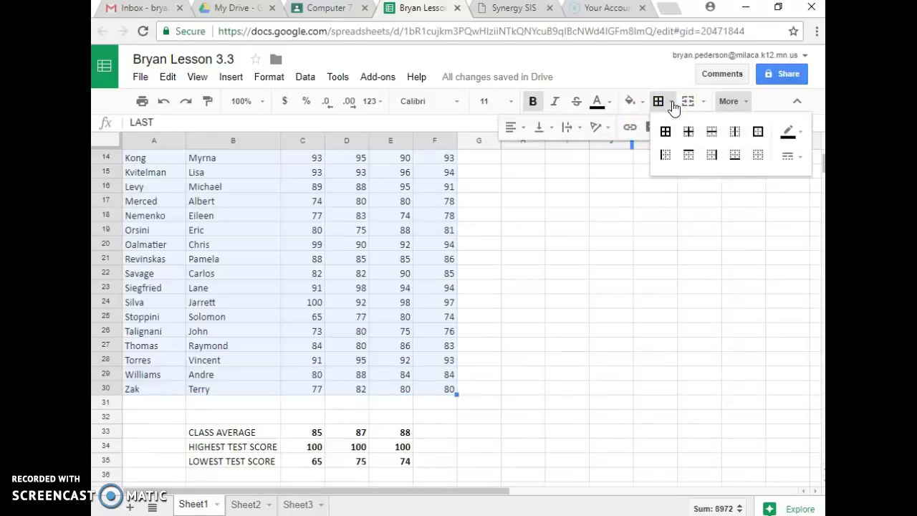
pyautogui.click(667, 134)
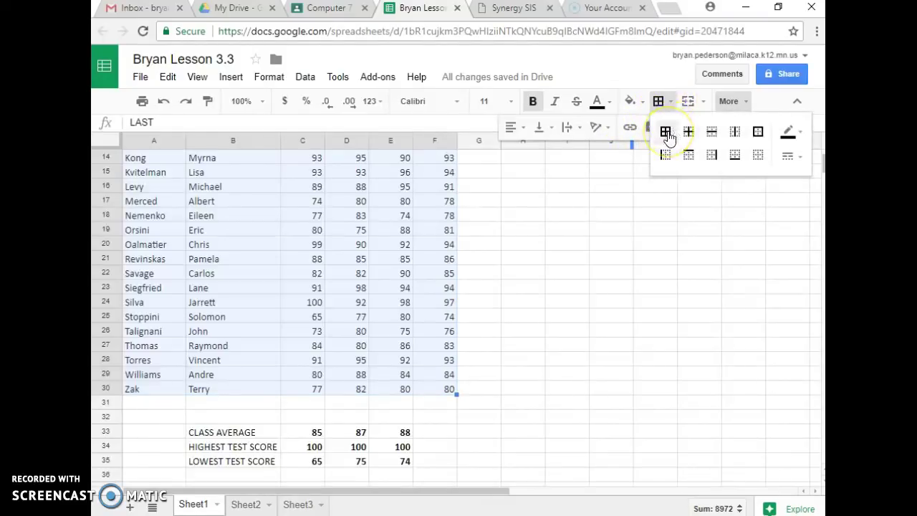
pyautogui.click(667, 135)
pyautogui.click(667, 134)
pyautogui.click(666, 136)
pyautogui.click(667, 137)
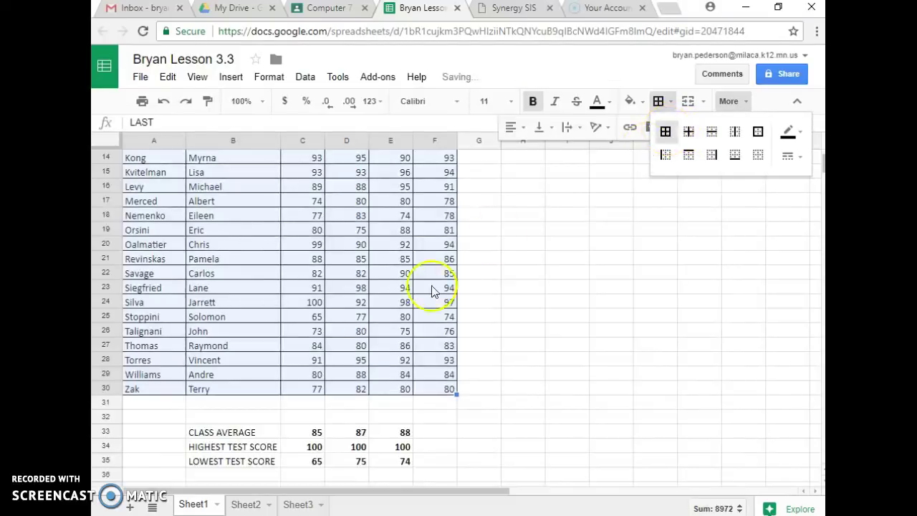